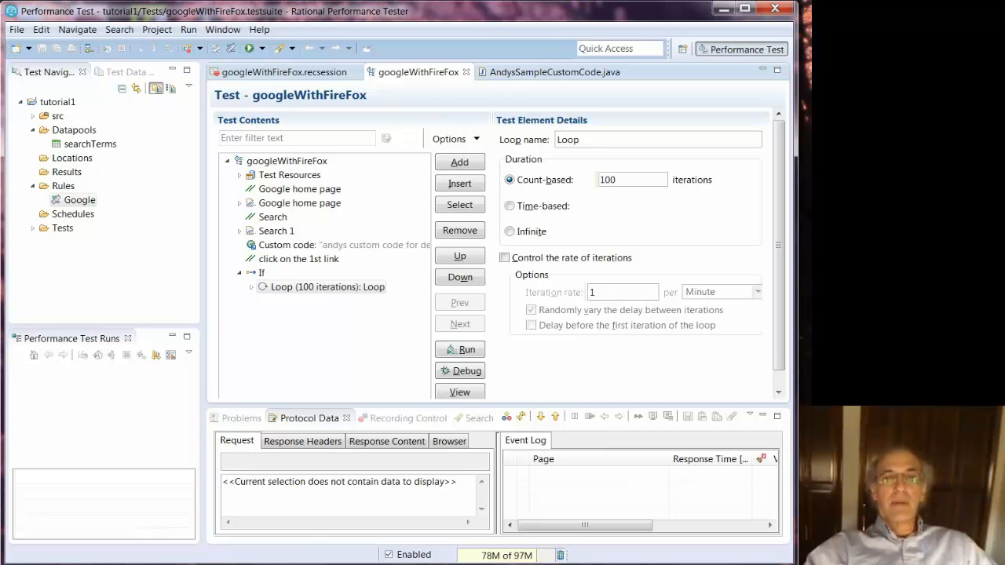
Start a new test from recording for the Tests folder of the tutorial1 project and proceed to the location settings.
left_click_drag(794, 562, 811, 564)
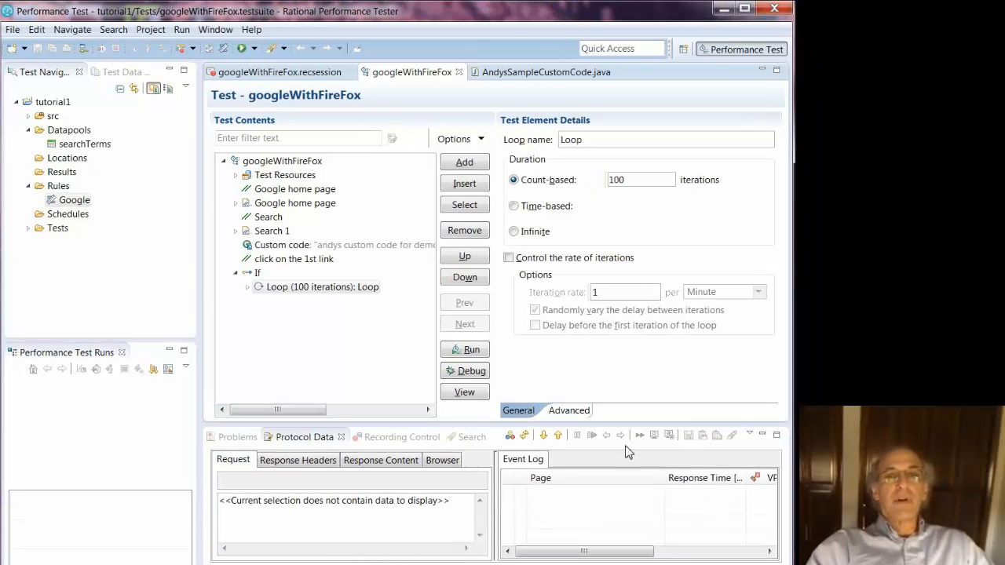
left_click(44, 234)
right_click(48, 229)
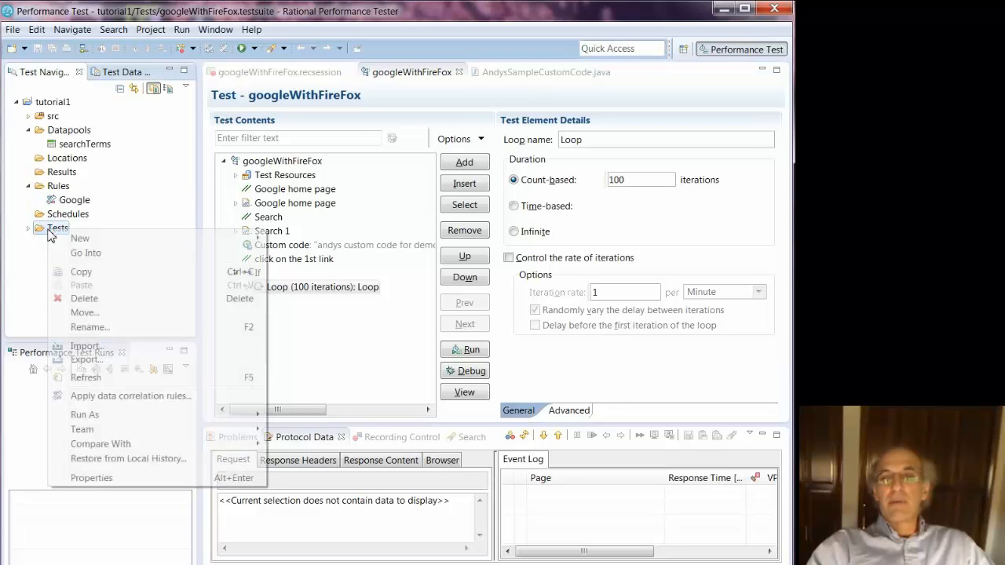
mouse_move(96, 240)
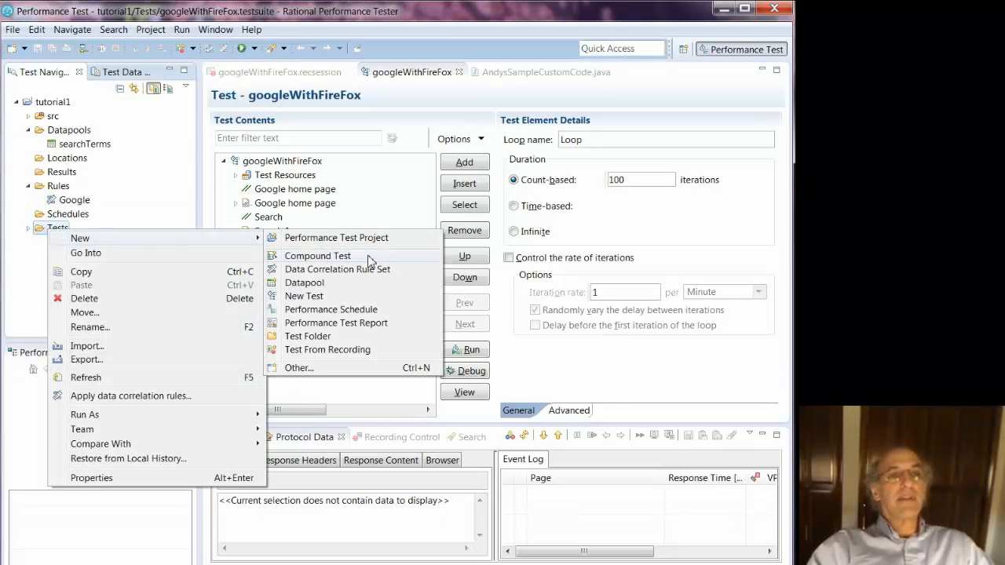
left_click(351, 350)
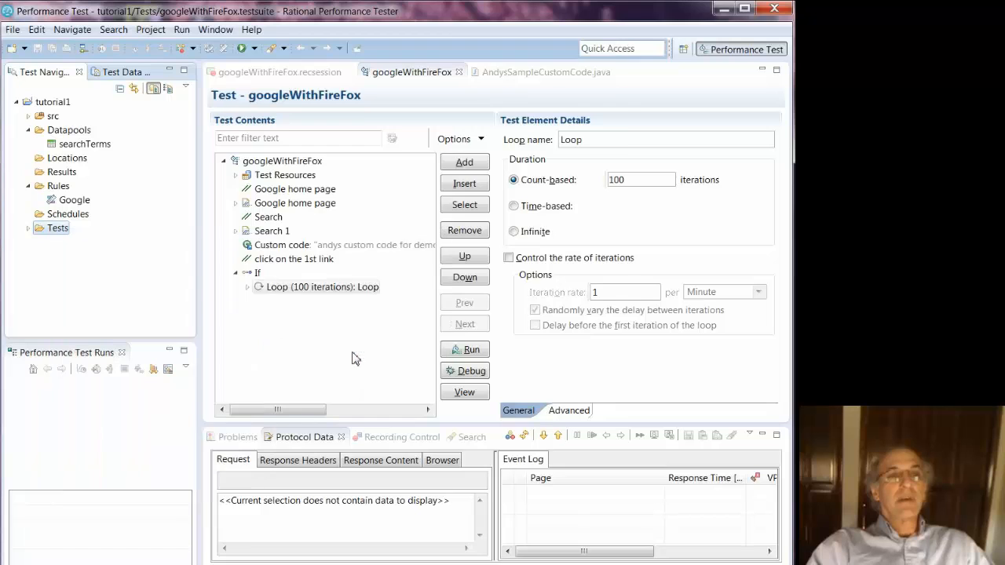
left_click(401, 405)
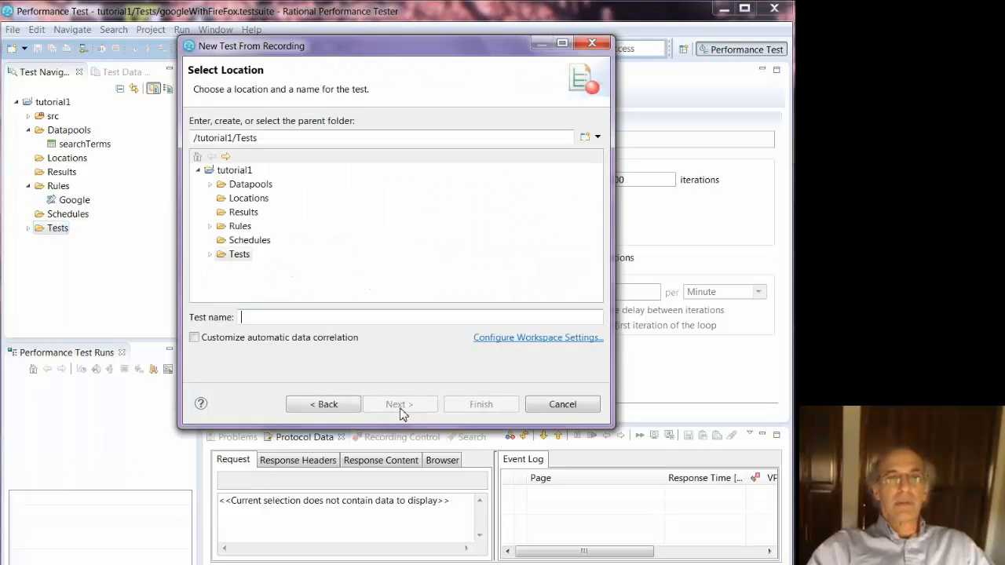
Name the new test googleWithFireFoxGoToImages in the /tutorial1/Tests folder.
left_click(210, 255)
left_click(271, 316)
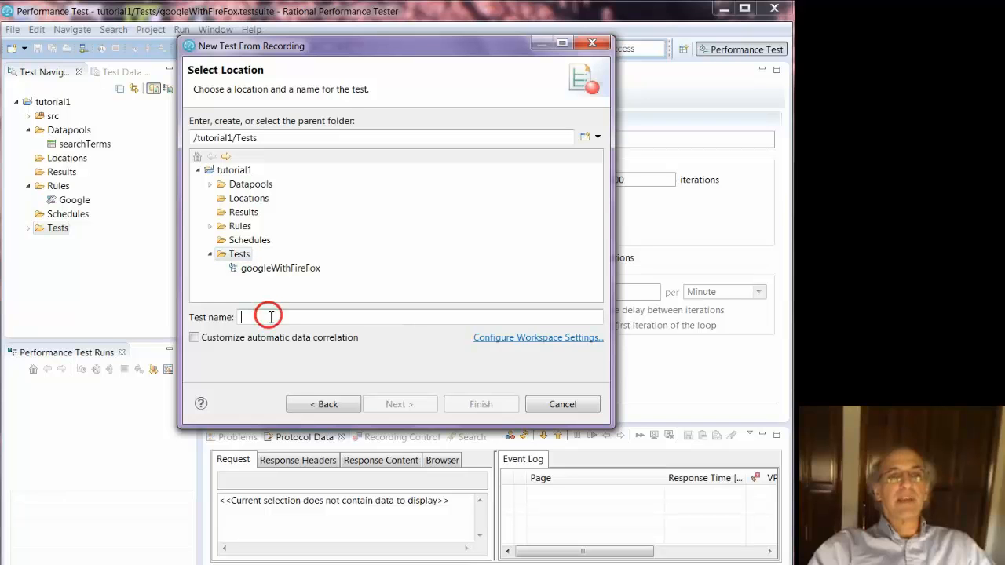
type("goog")
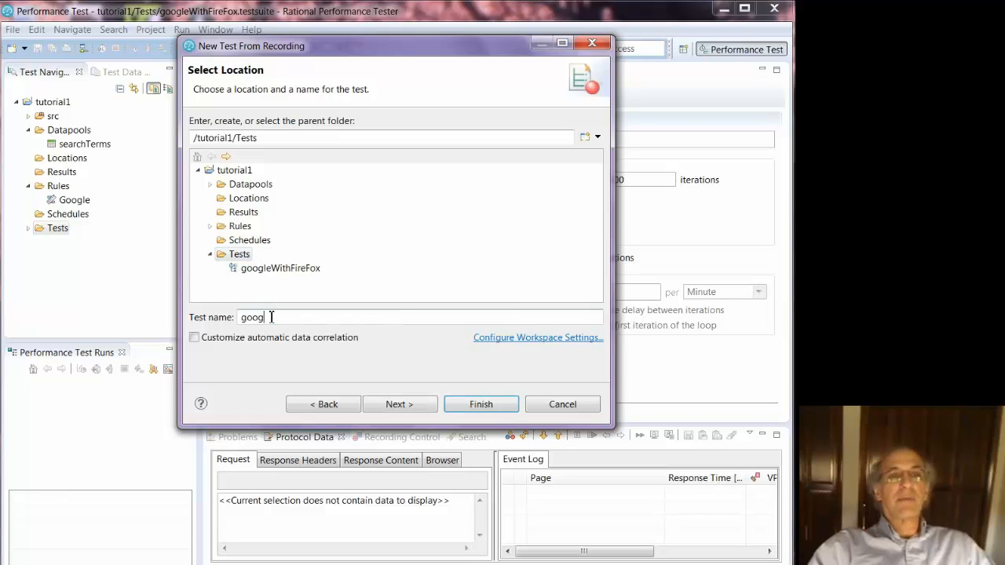
type("leWithFi")
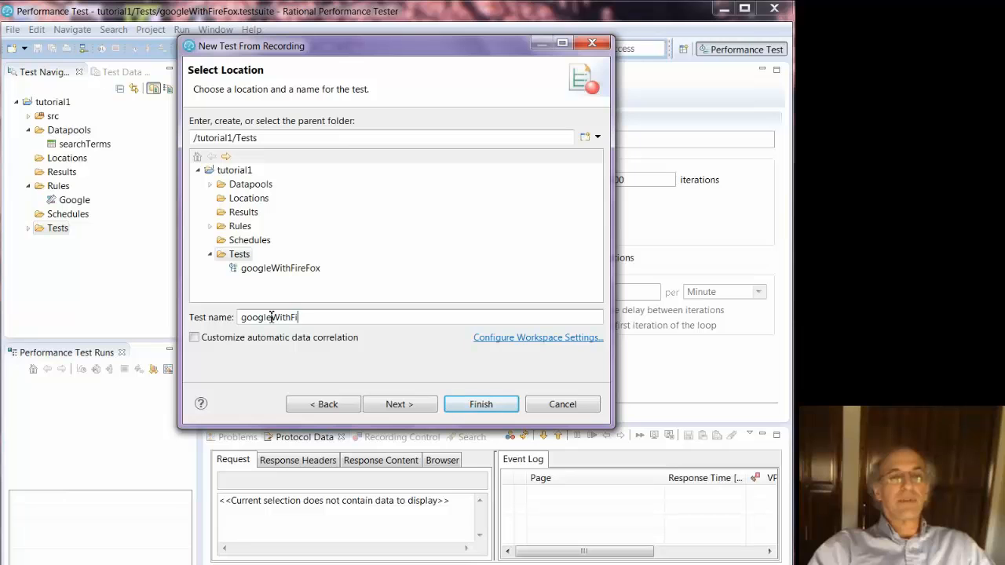
type("reFoxGoTo")
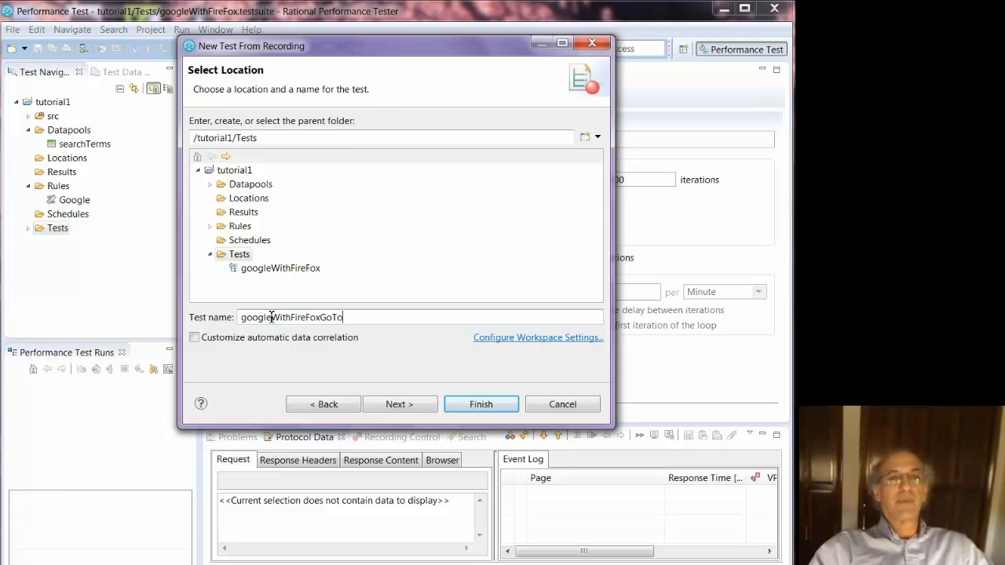
type("Images")
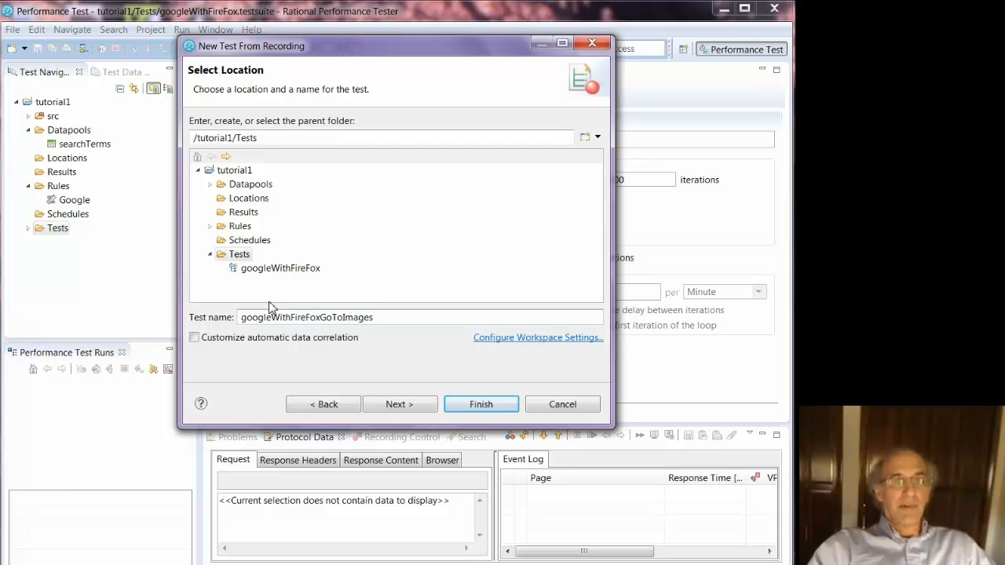
Accept Mozilla Firefox as the client application with the existing proxy recorder settings and start the recording.
left_click(386, 406)
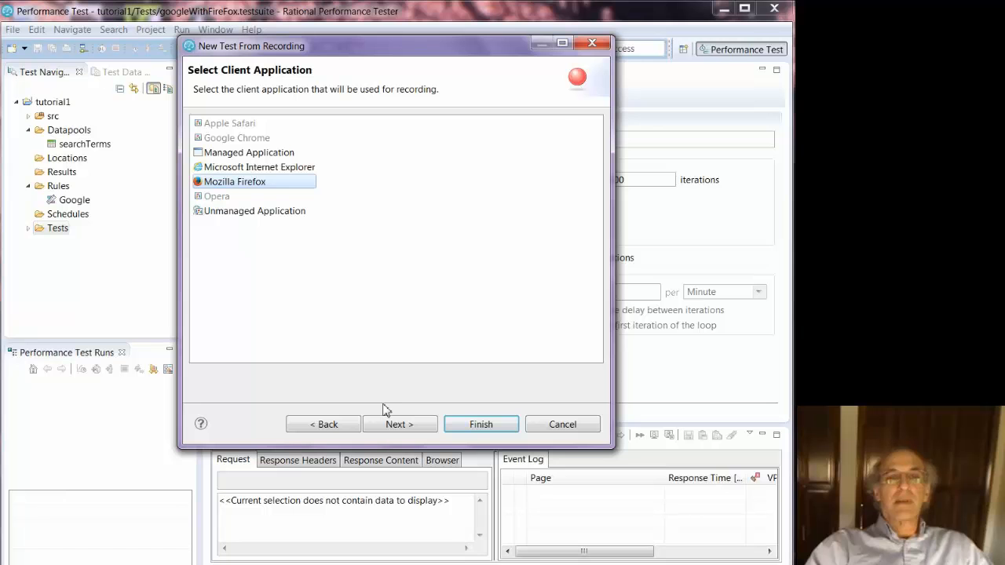
left_click(416, 424)
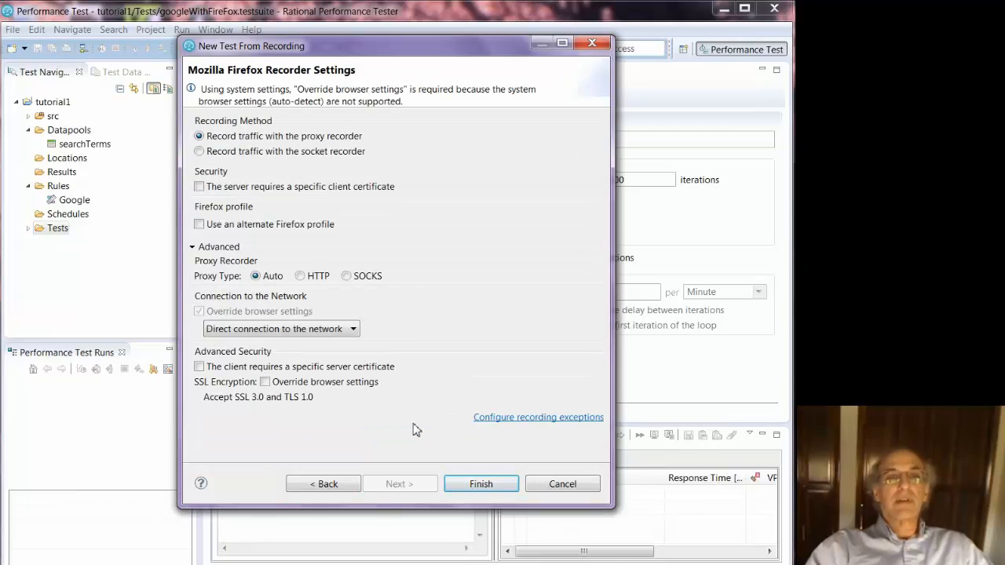
left_click(474, 482)
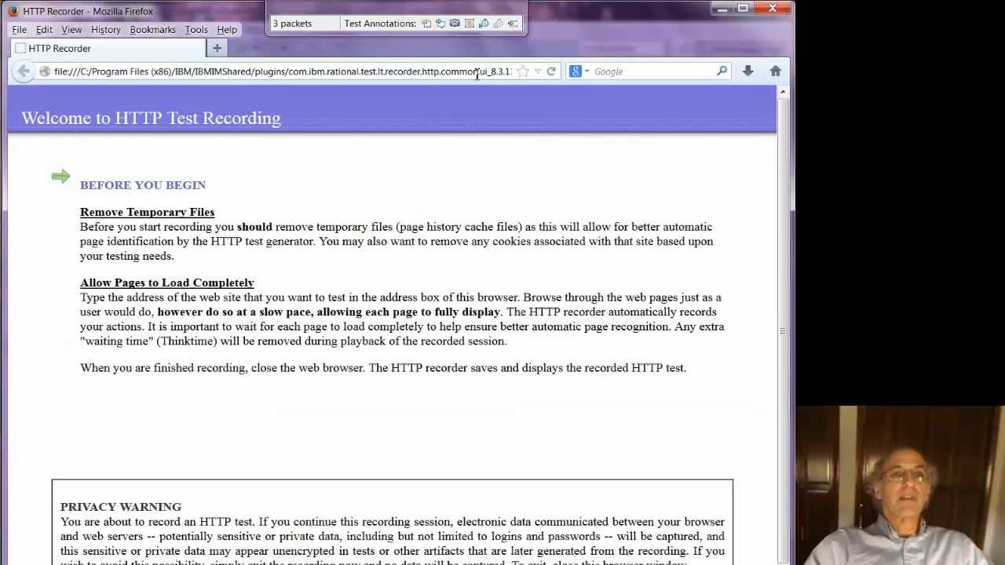
Clear the cached web content in Firefox's advanced network options and confirm the options.
left_click(193, 30)
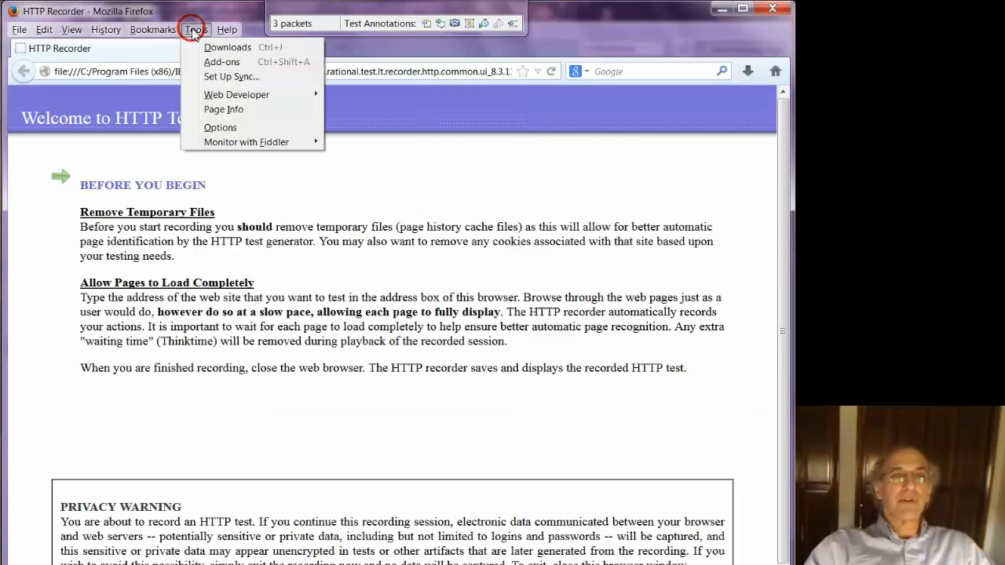
left_click(226, 128)
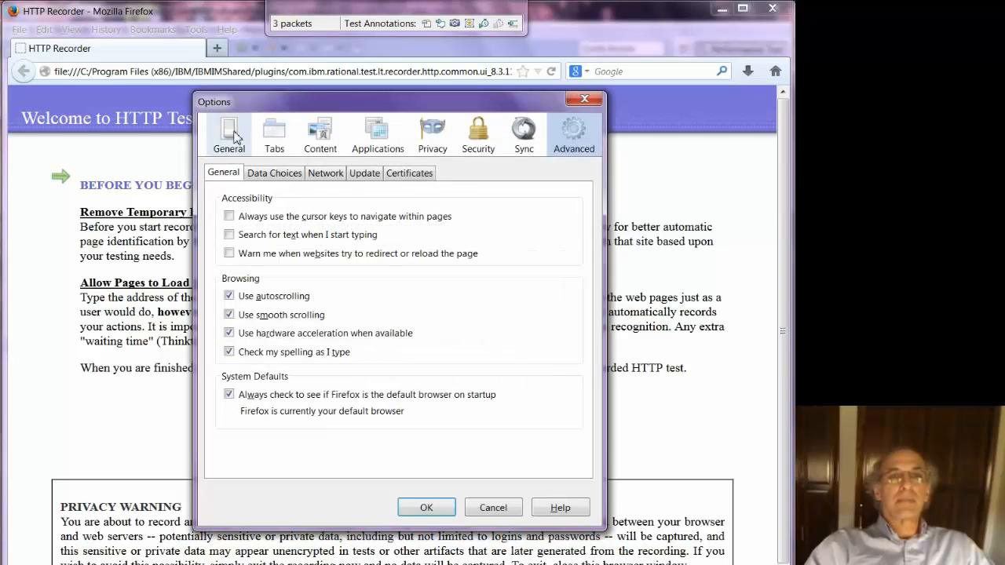
left_click(325, 173)
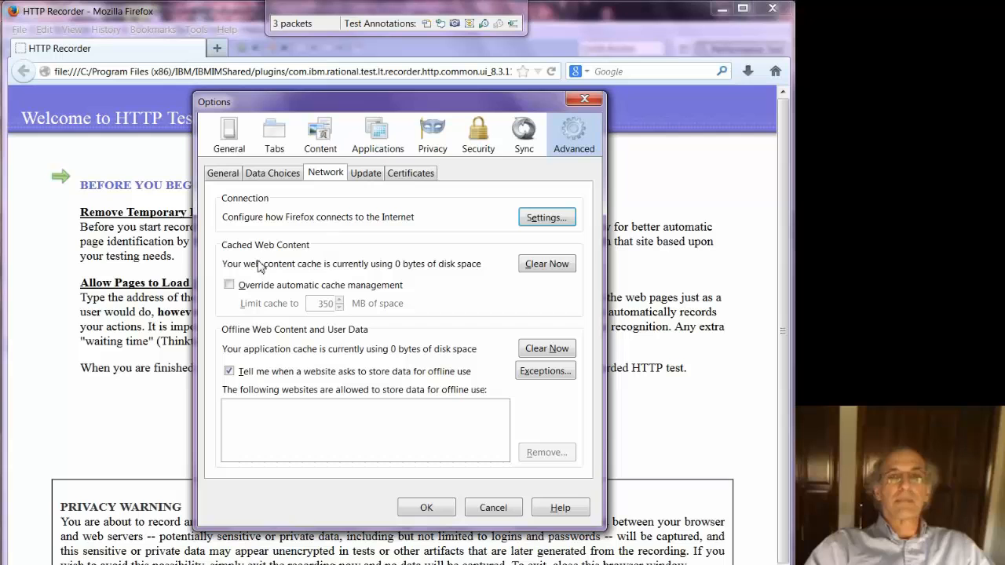
left_click(539, 265)
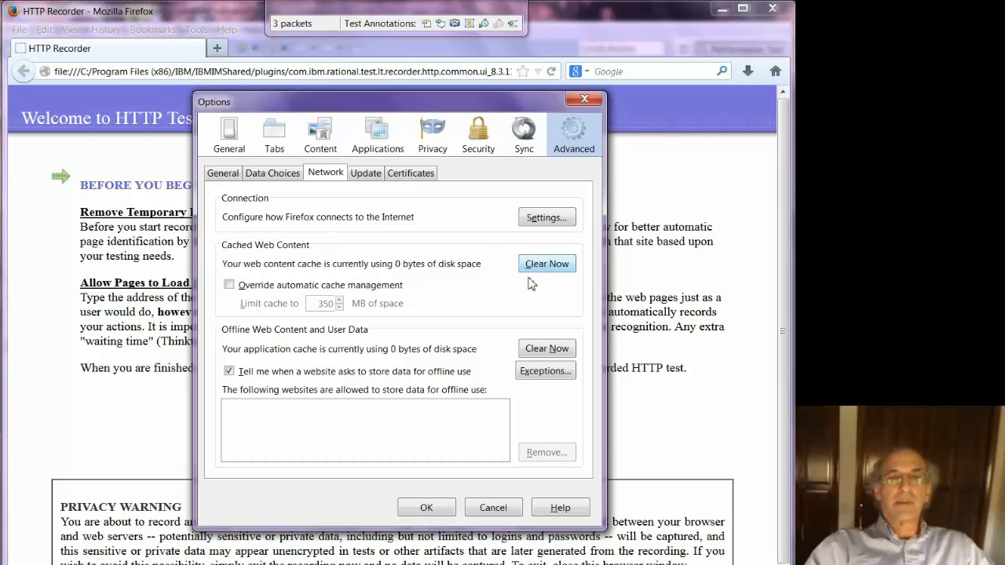
left_click(427, 508)
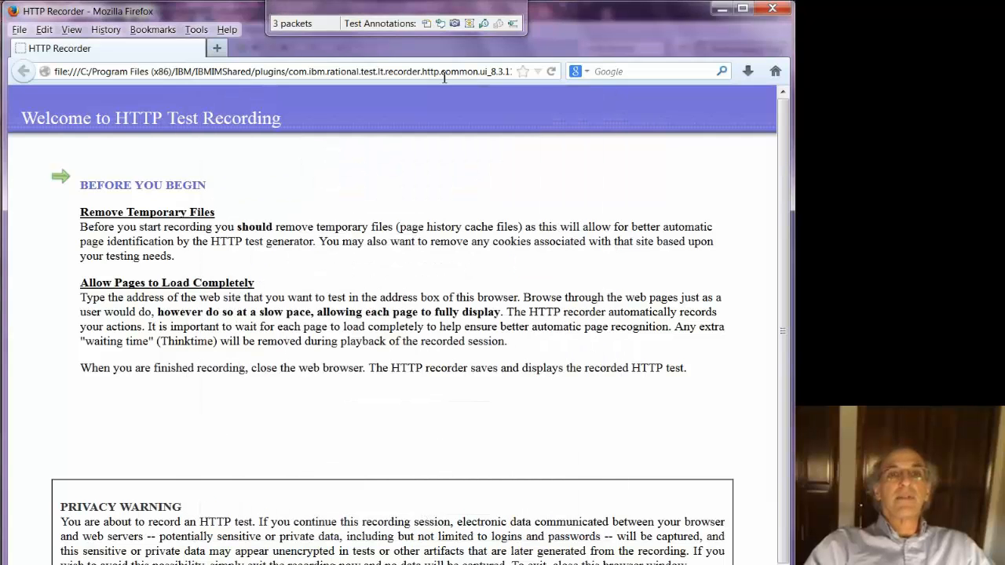
Insert the comment "google homepage" into the recording and copy its text for reuse.
left_click(440, 24)
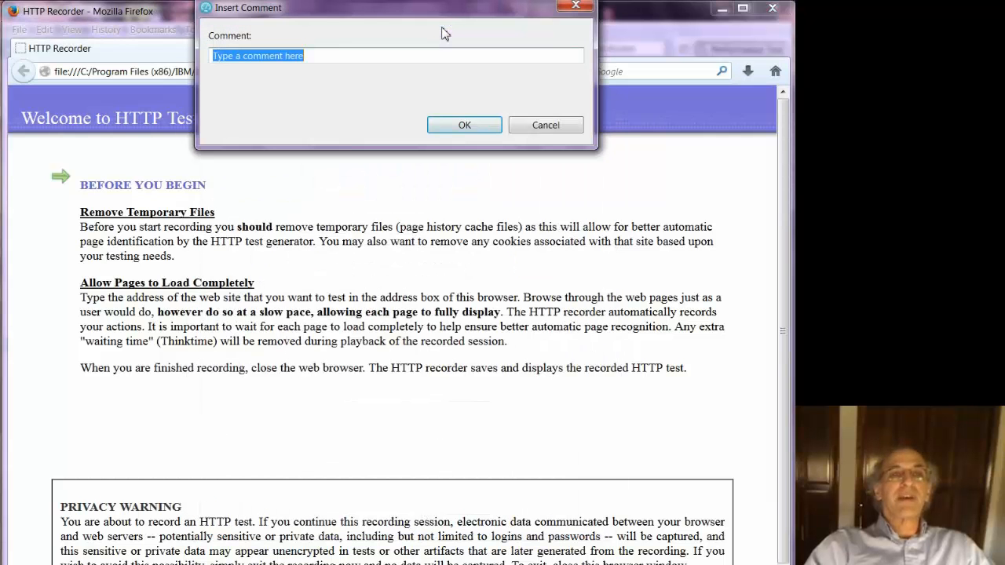
type("google homepage")
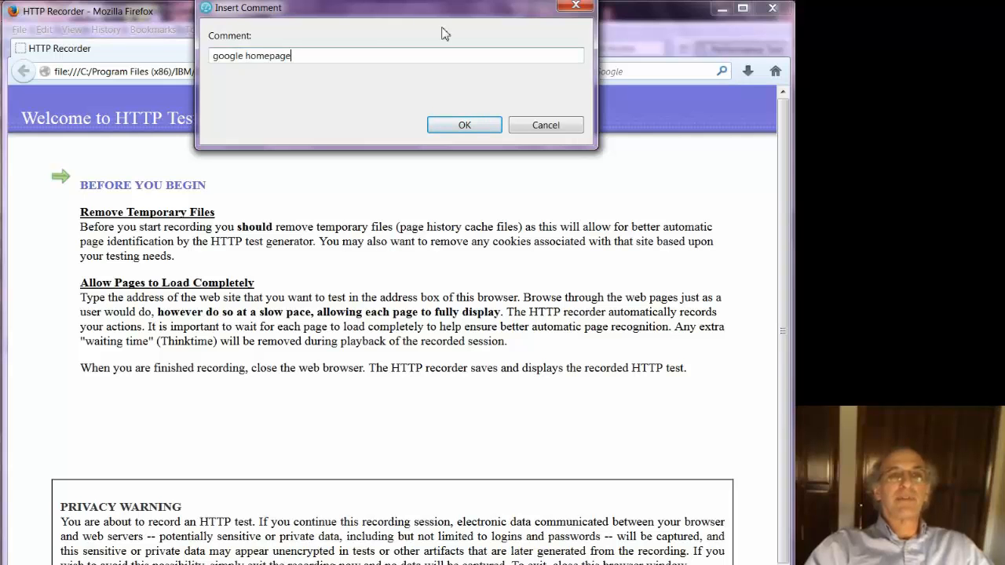
key("ctrl+a")
right_click(269, 57)
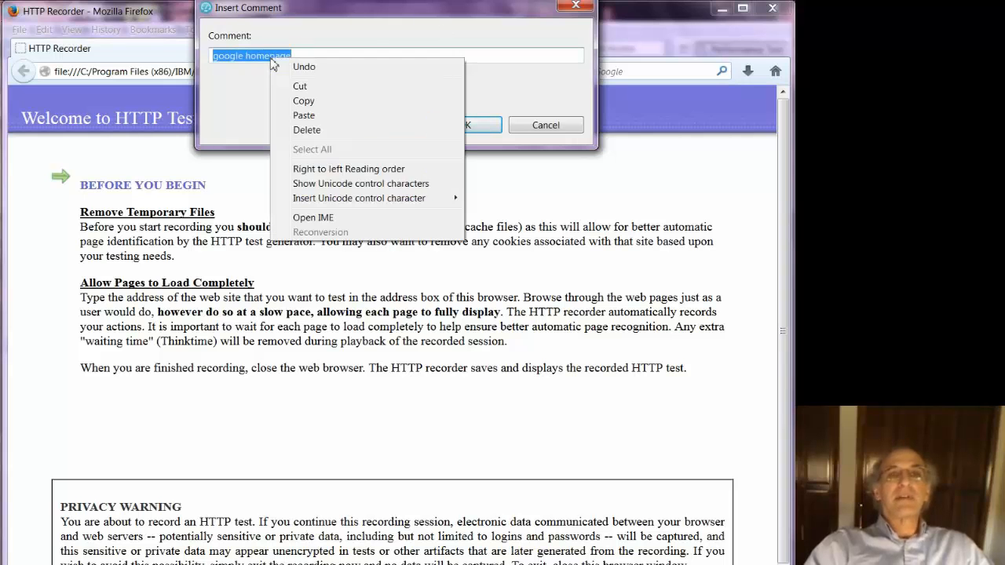
left_click(303, 102)
left_click(458, 124)
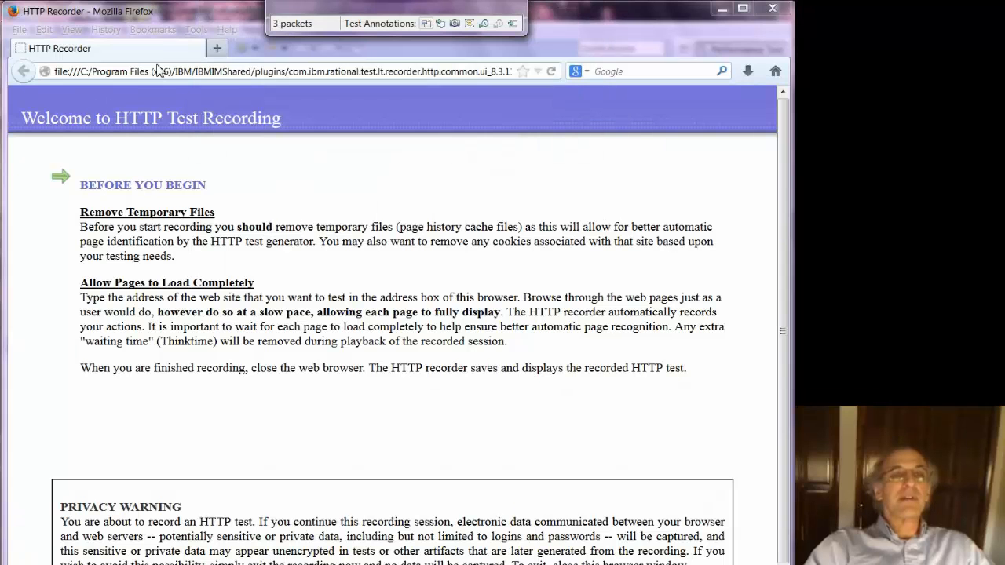
Load google.com in the recorded browser.
left_click(157, 73)
type("google.com/")
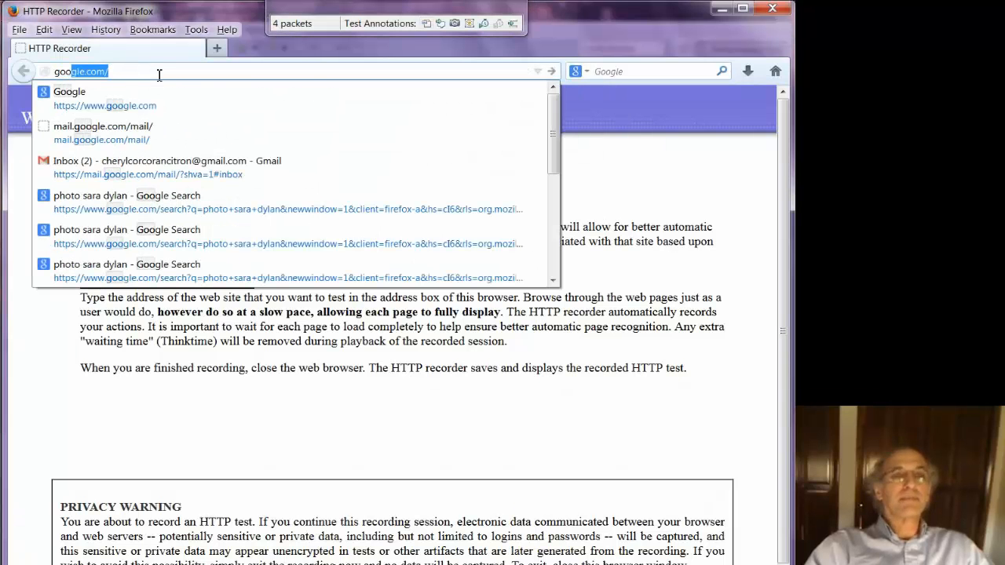
key("Return")
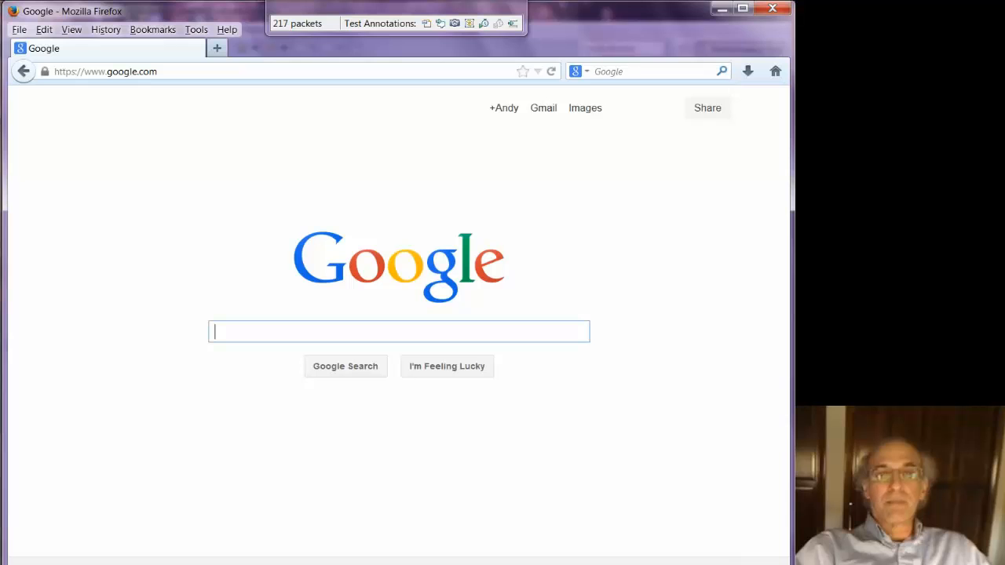
Switch to Rational Performance Tester to examine the active recording's connections and statistics, and return to the Firefox window.
key("alt+Tab")
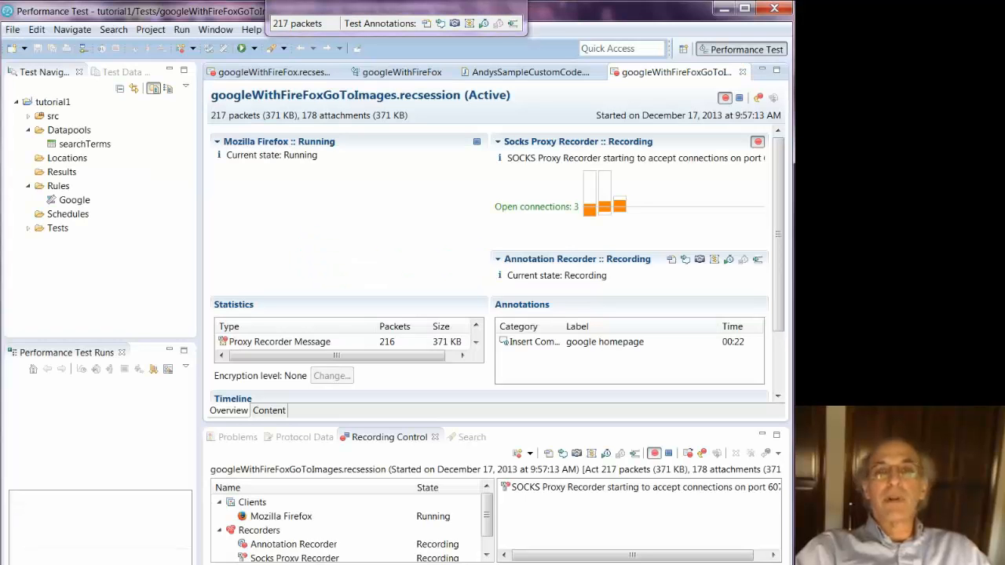
mouse_move(604, 227)
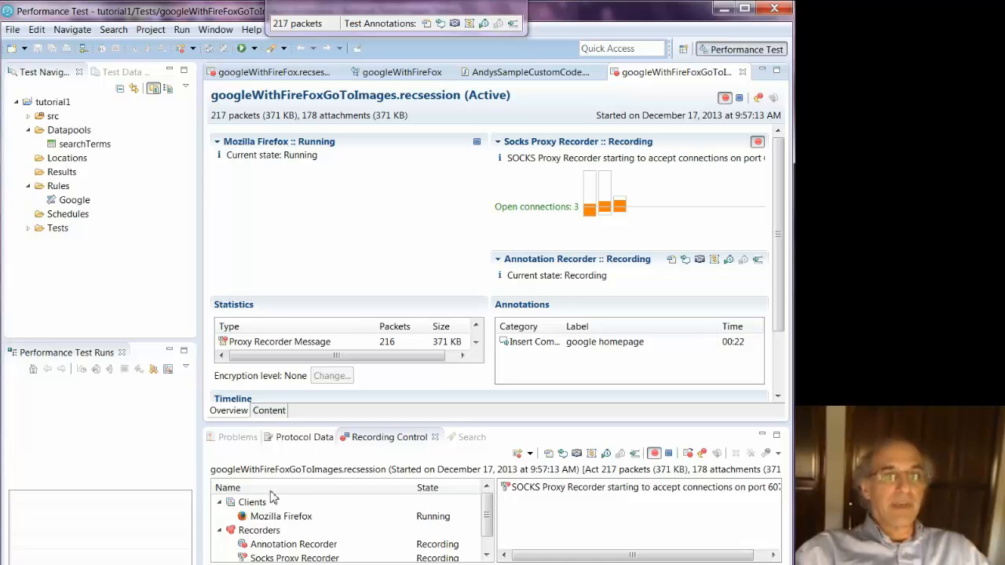
left_click(228, 564)
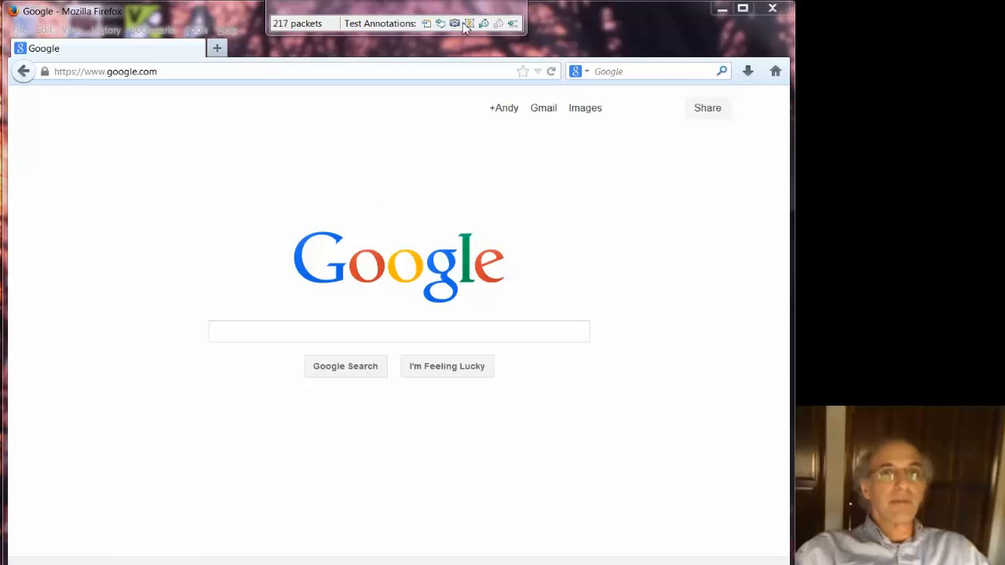
Set the current page's name in the recording to the copied text "google homepage".
left_click(427, 23)
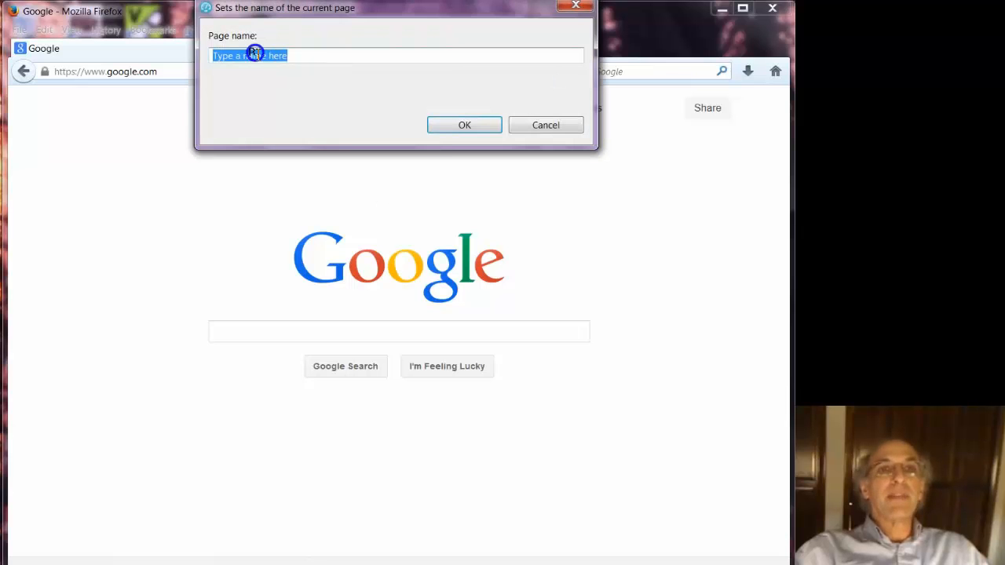
right_click(253, 52)
left_click(290, 111)
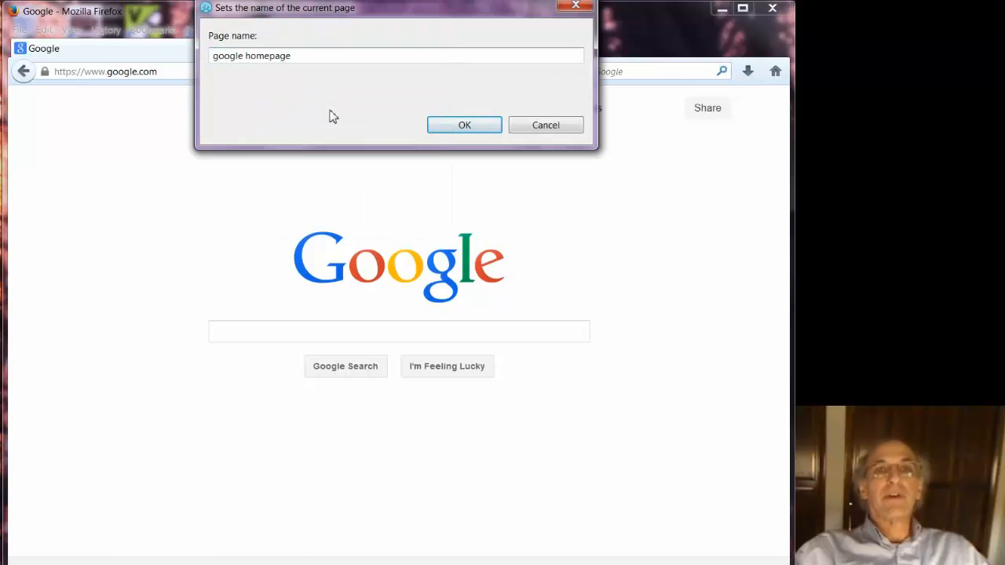
left_click(470, 127)
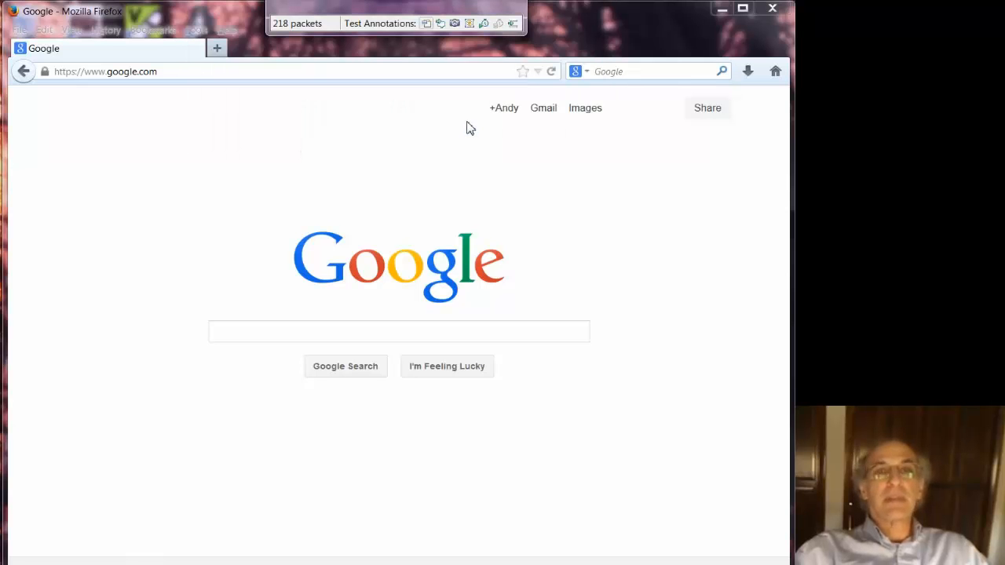
Insert the comment "images link" into the recording and copy its text for reuse.
left_click(441, 23)
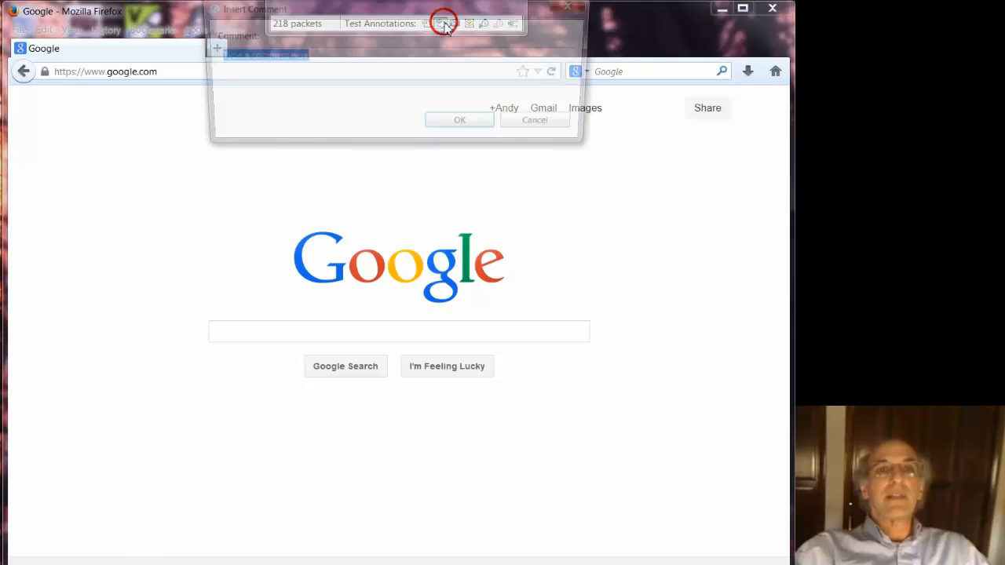
type("images link")
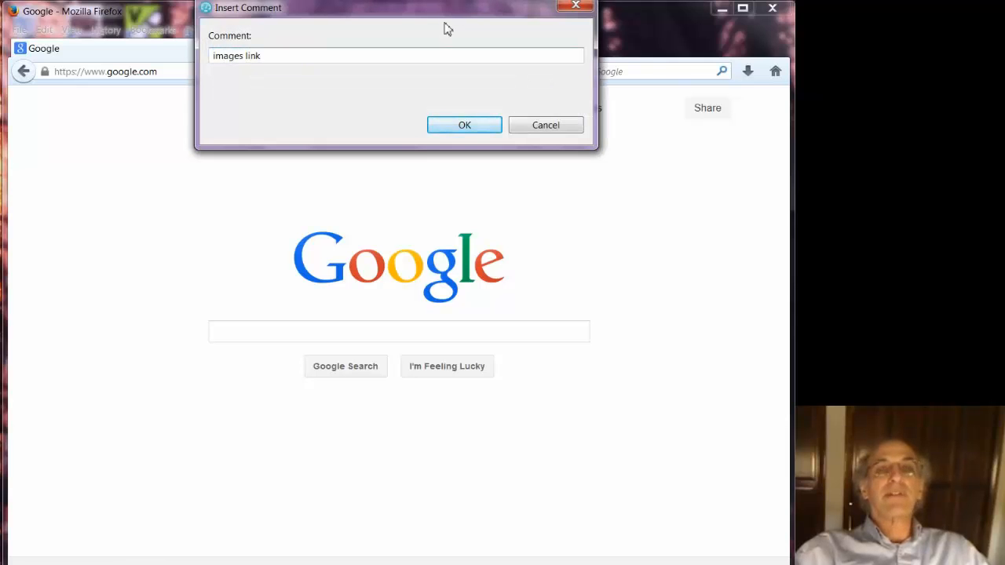
key("ctrl+a")
right_click(245, 58)
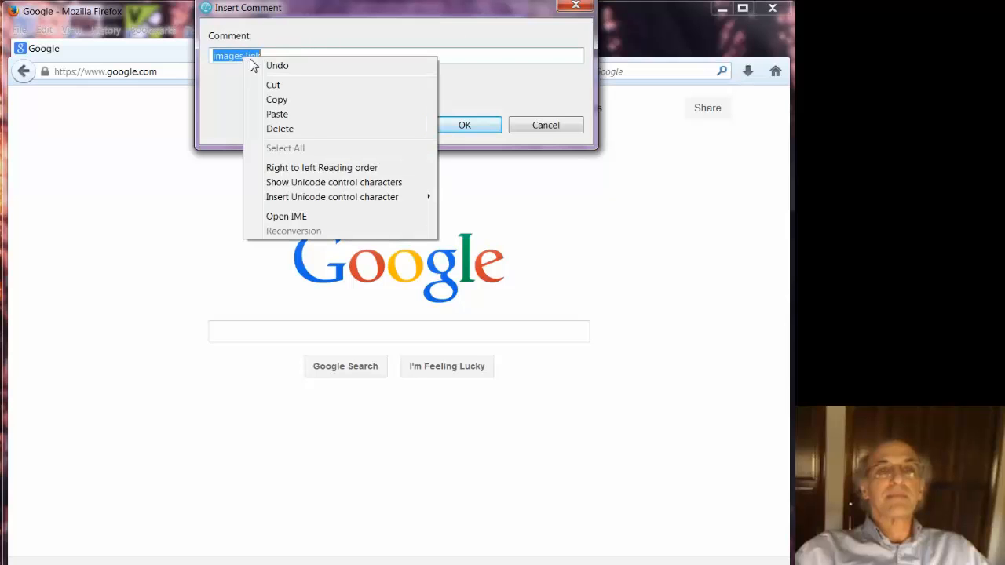
left_click(278, 99)
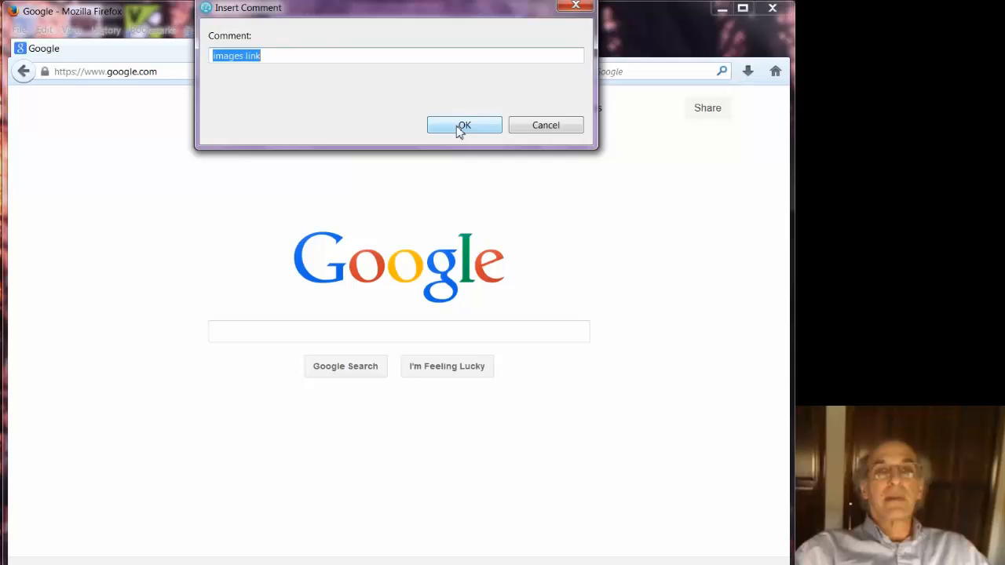
left_click(463, 126)
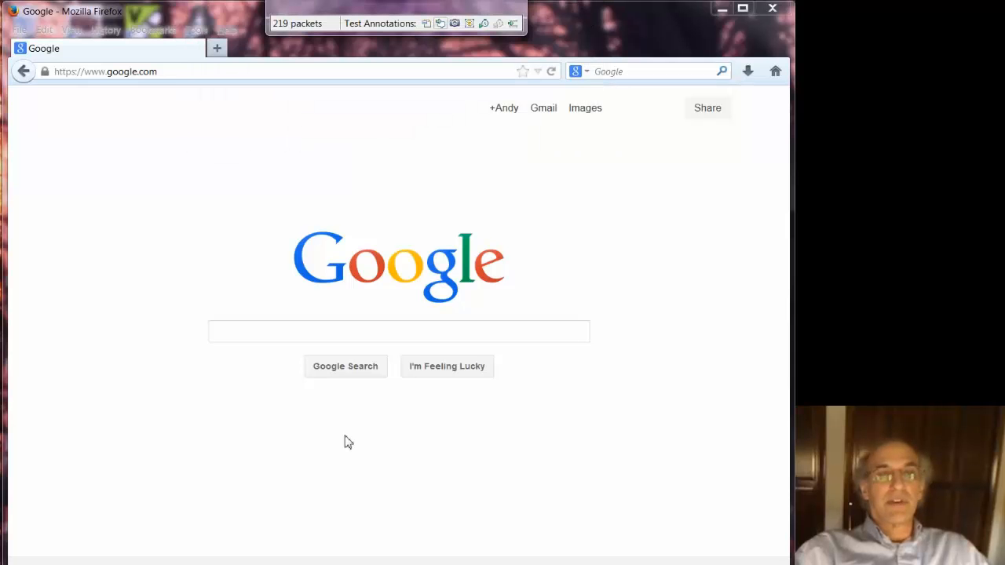
Switch to Rational Performance Tester to check the annotations captured in the active recording, and return to the Firefox window.
left_click(237, 559)
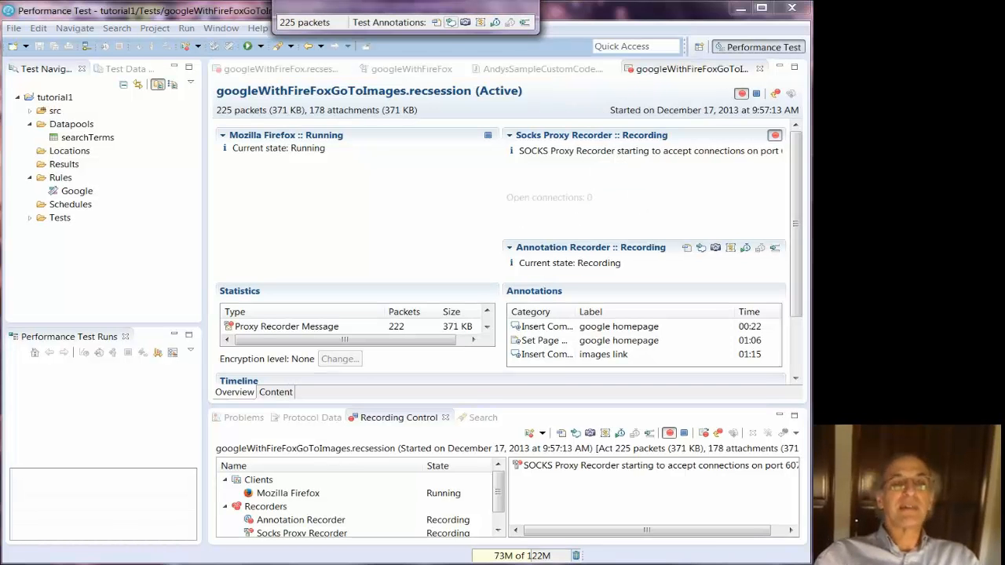
mouse_move(153, 563)
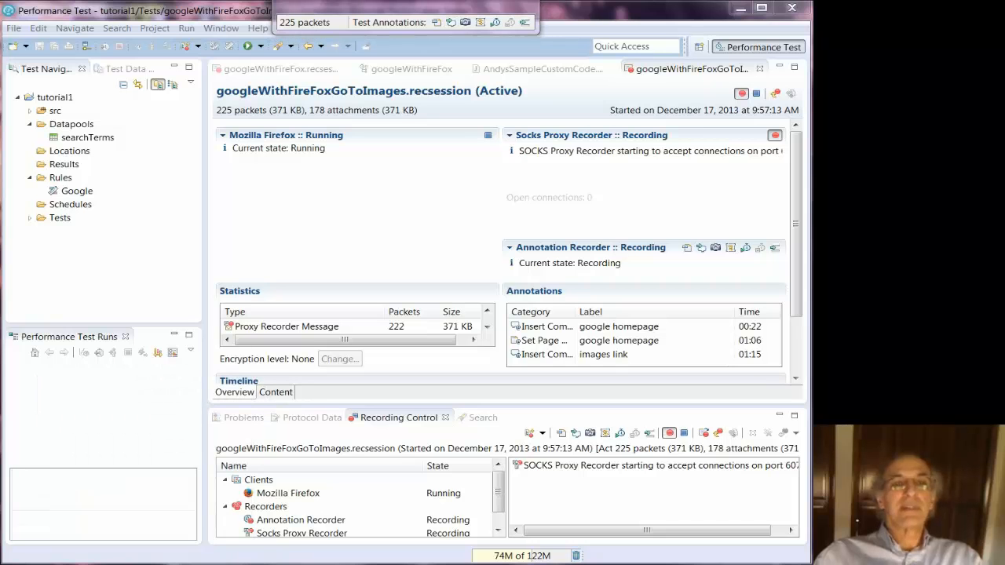
key("alt+Tab")
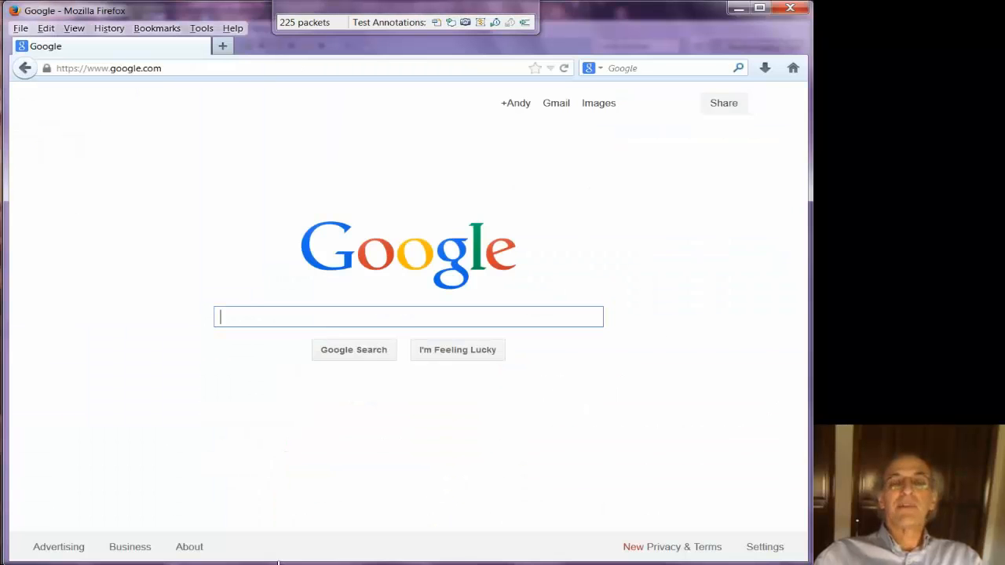
Go to Google Images in the recorded browser and set the current page's name in the recording to "images link".
left_click(603, 109)
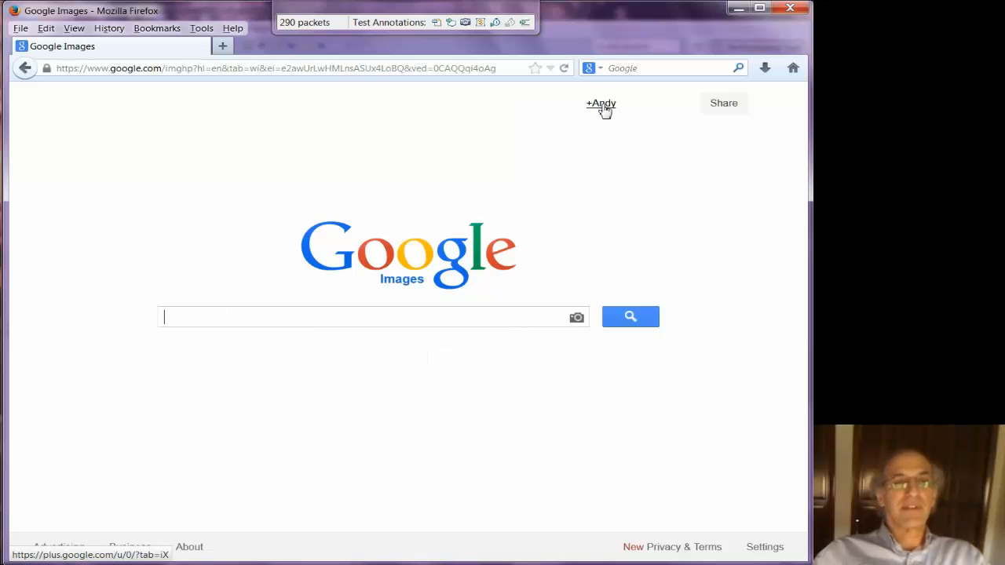
left_click(436, 22)
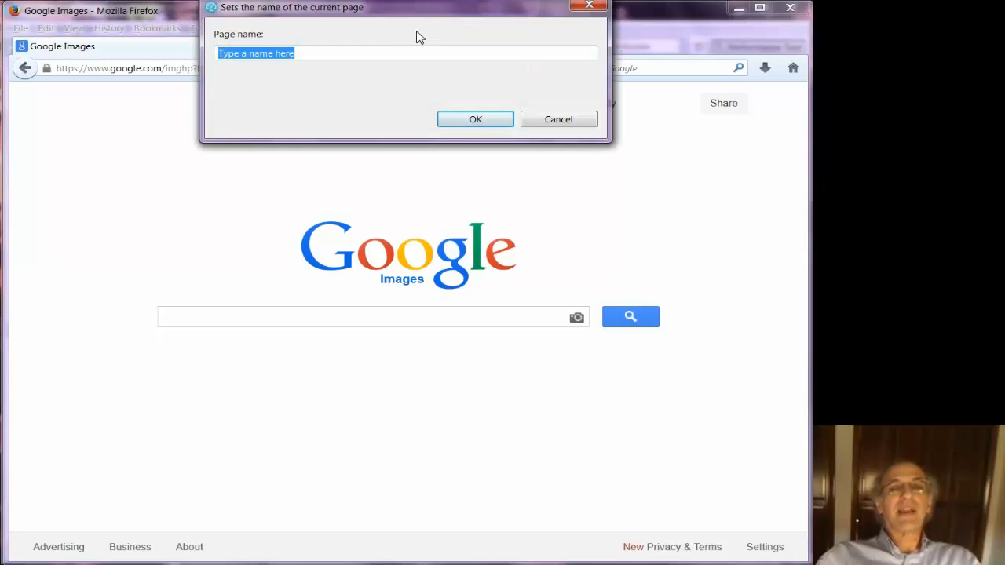
type("images link")
left_click_drag(367, 9, 368, 21)
left_click(455, 130)
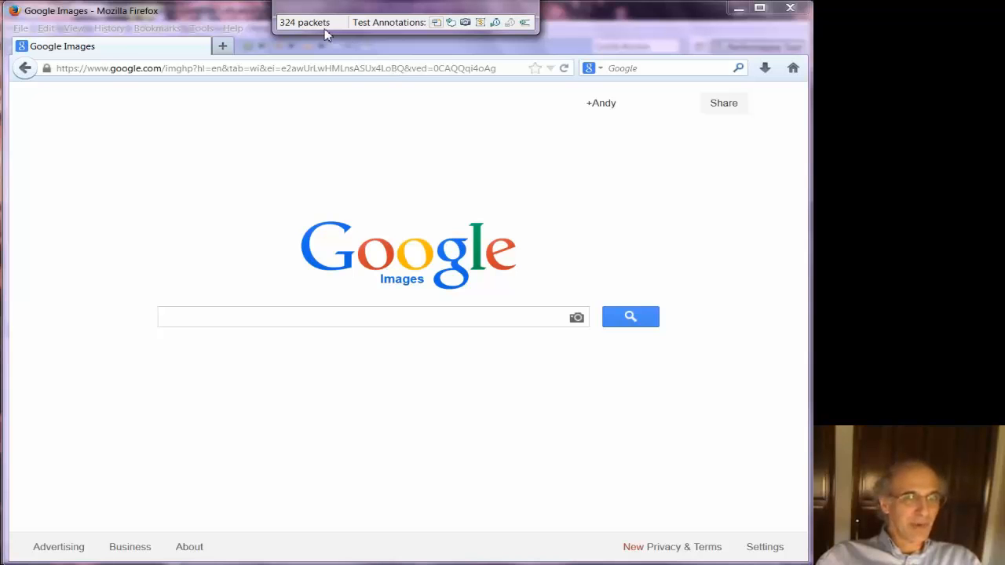
End the recording by closing Firefox and open the generated test, declining the review of correlation and datapool candidates.
left_click(788, 9)
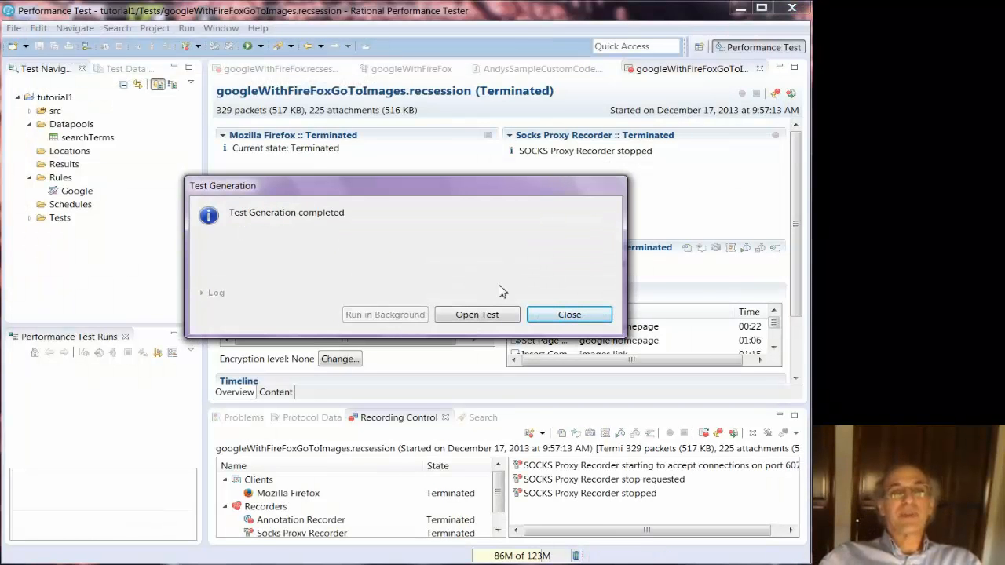
left_click(467, 315)
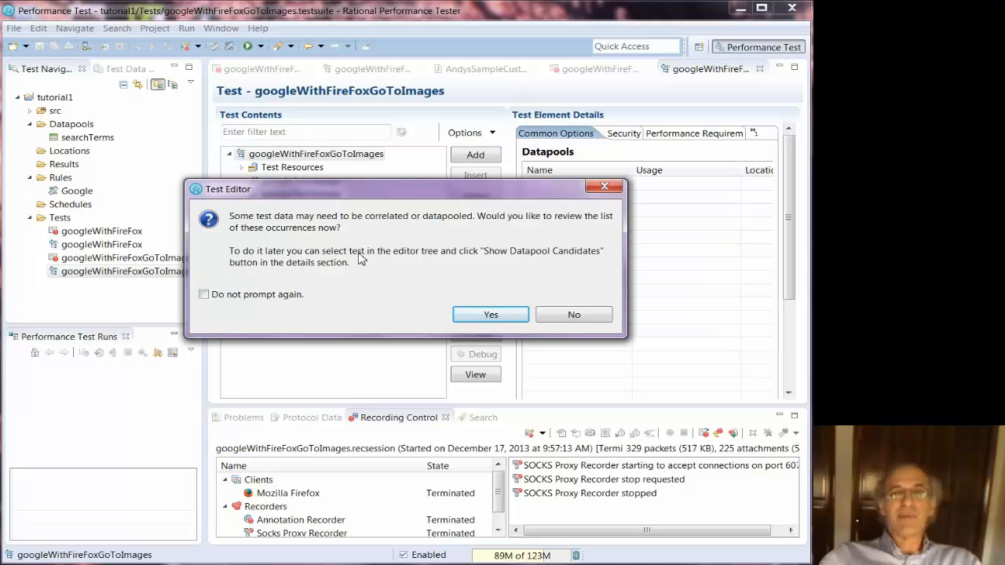
left_click(595, 316)
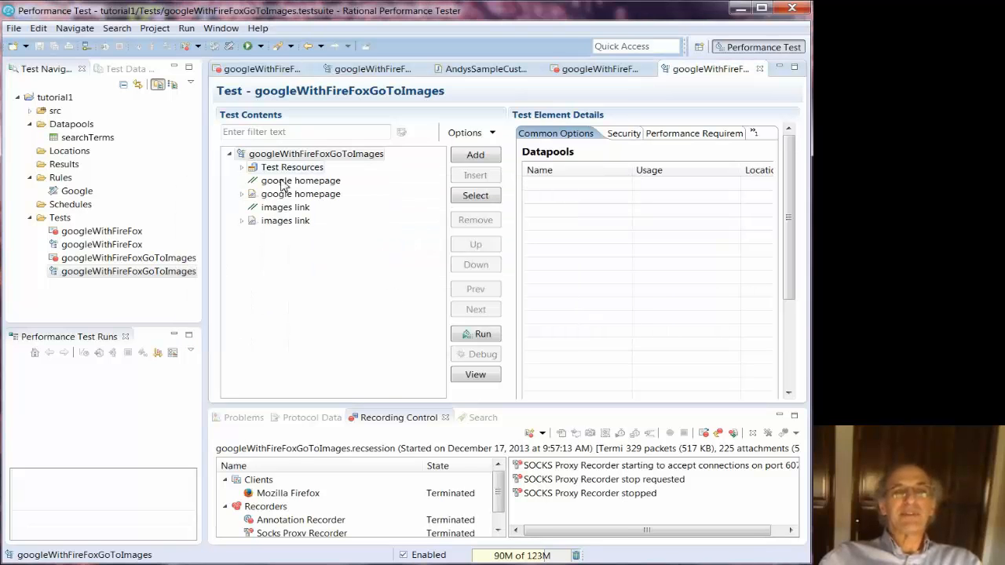
Widen the Test Contents area by narrowing the navigator and the element details, and view the requests under the images link page.
left_click(242, 222)
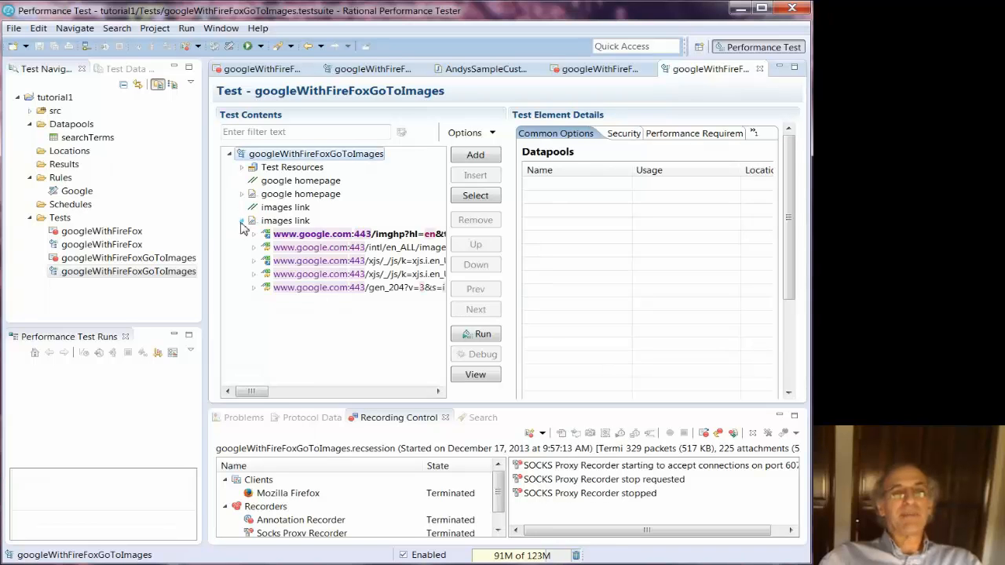
left_click_drag(202, 221, 138, 223)
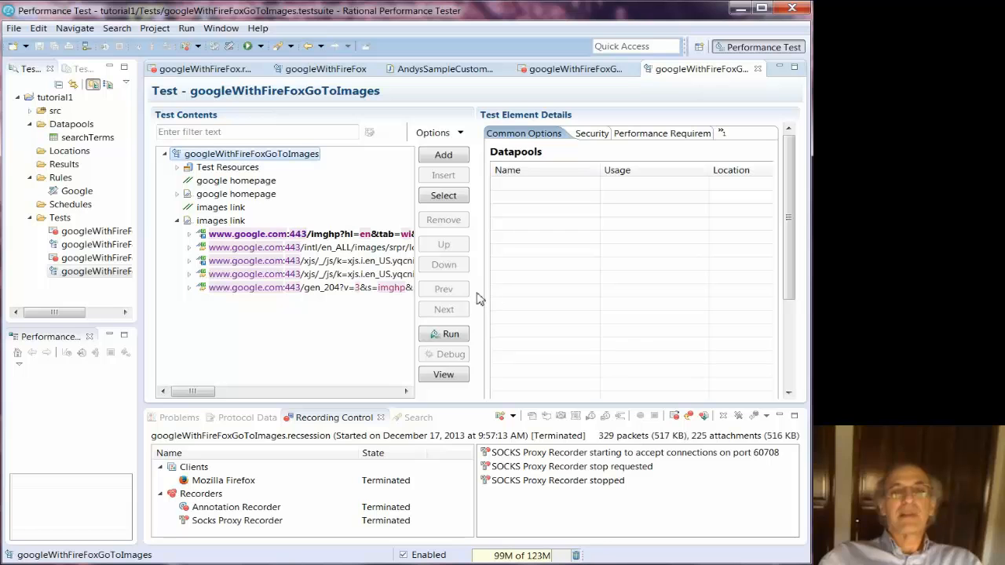
left_click_drag(477, 298, 711, 292)
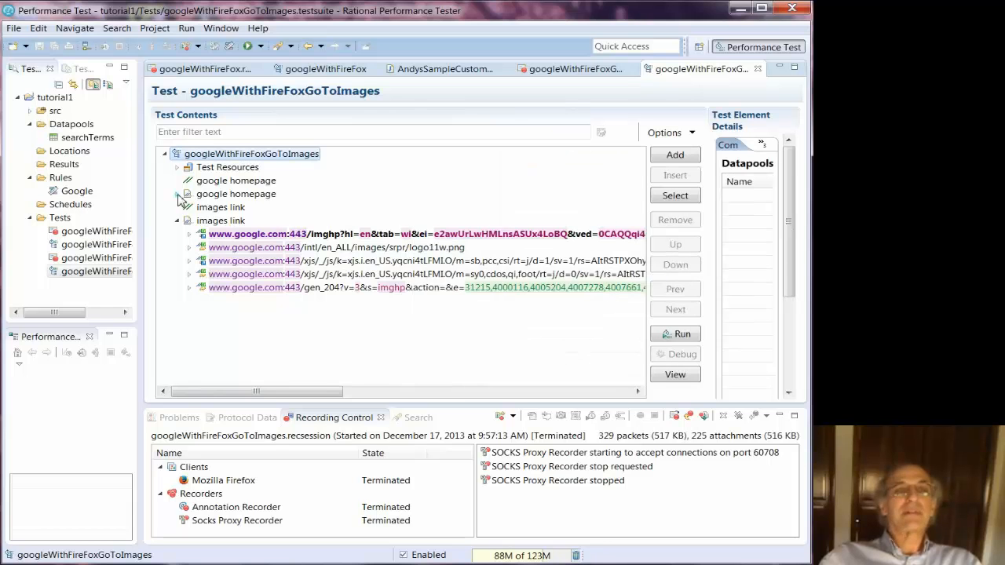
left_click(177, 220)
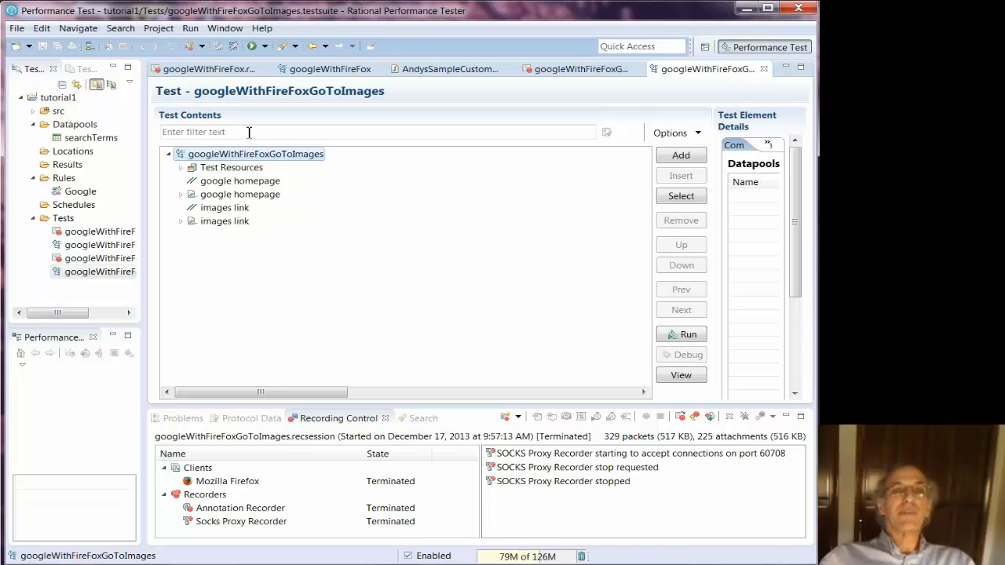
Re-correlate the test with rule-based data correlation using the rules file /tutorial1/Rules/Google.dcrules, without applying data transformation.
left_click(234, 47)
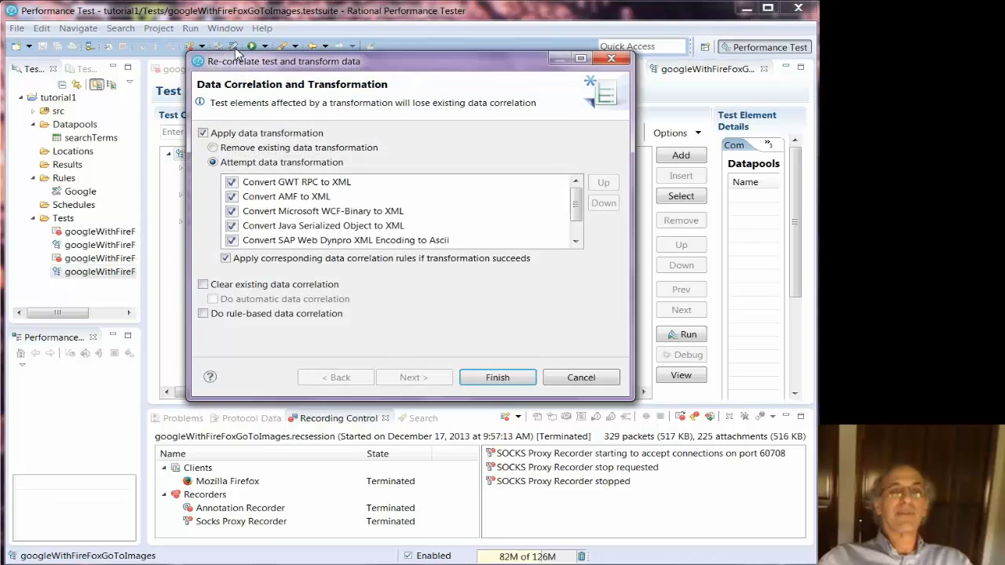
left_click(204, 135)
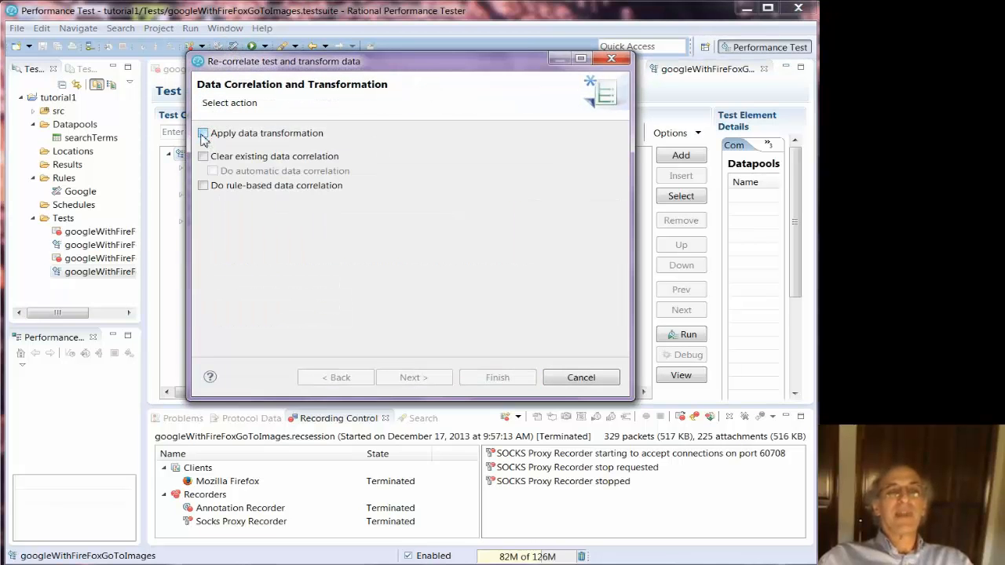
left_click(203, 186)
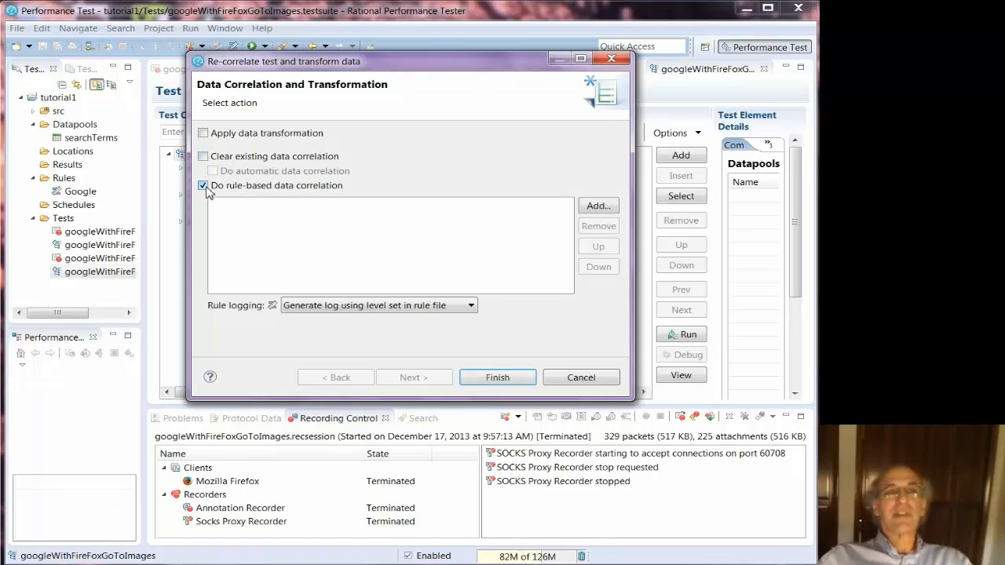
left_click(598, 205)
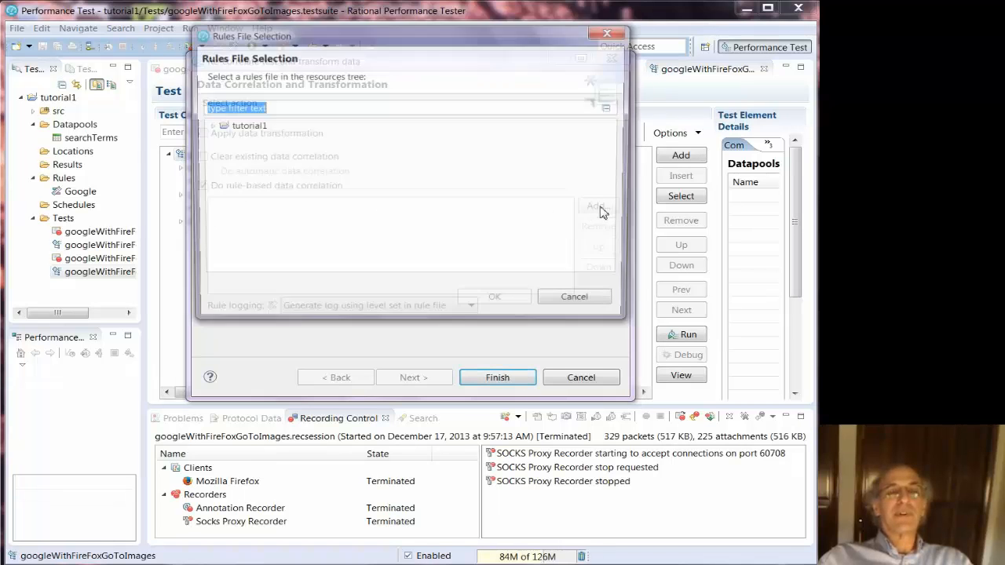
left_click(208, 126)
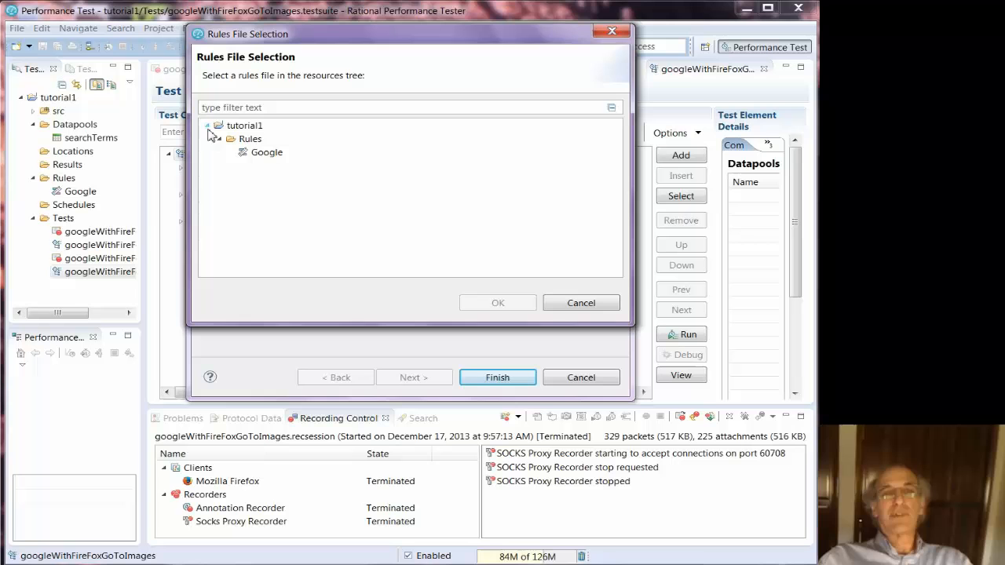
left_click(268, 154)
left_click(479, 303)
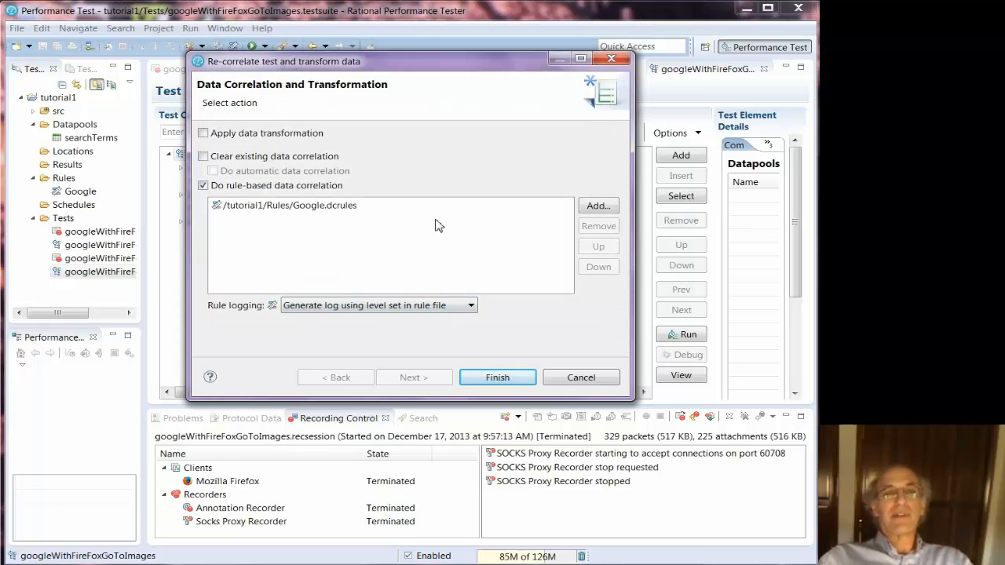
left_click(497, 378)
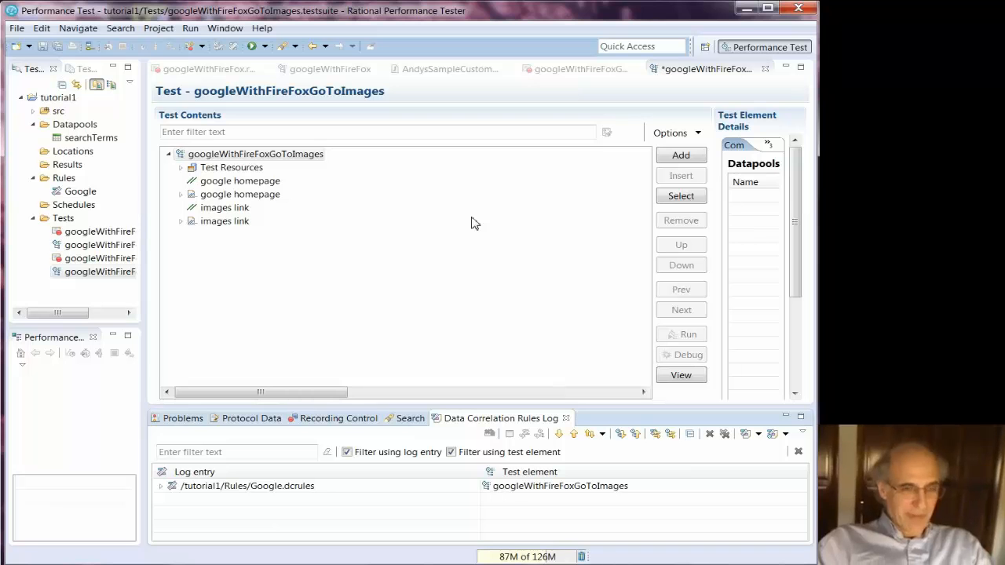
Examine the requests recorded under the google homepage and images link pages, and collapse both pages again.
left_click(180, 195)
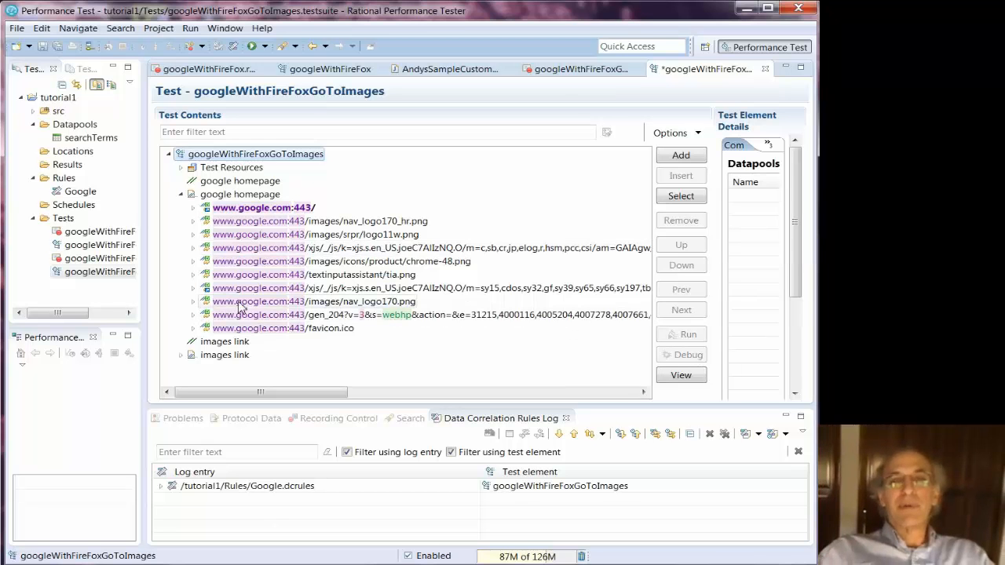
left_click(181, 356)
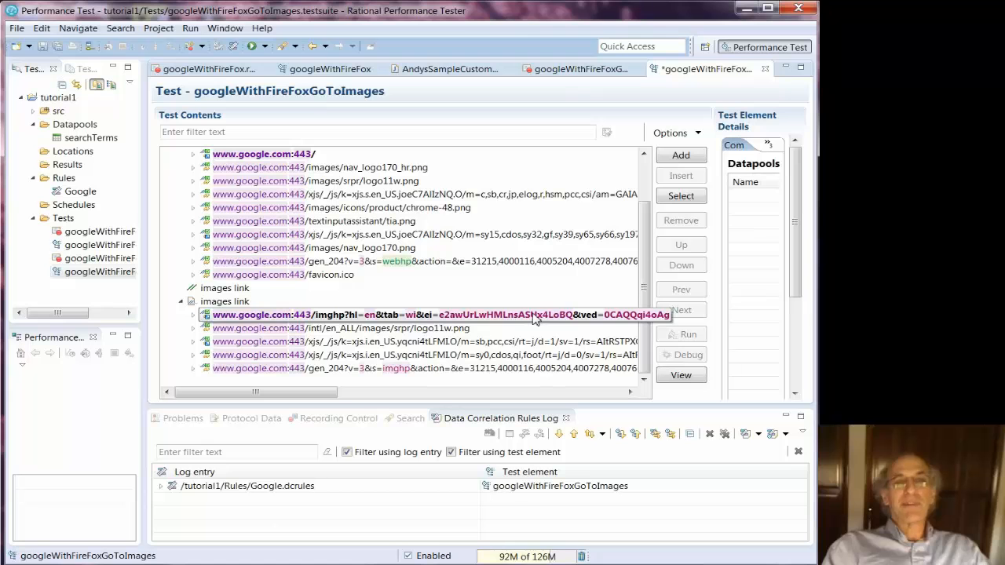
left_click(182, 302)
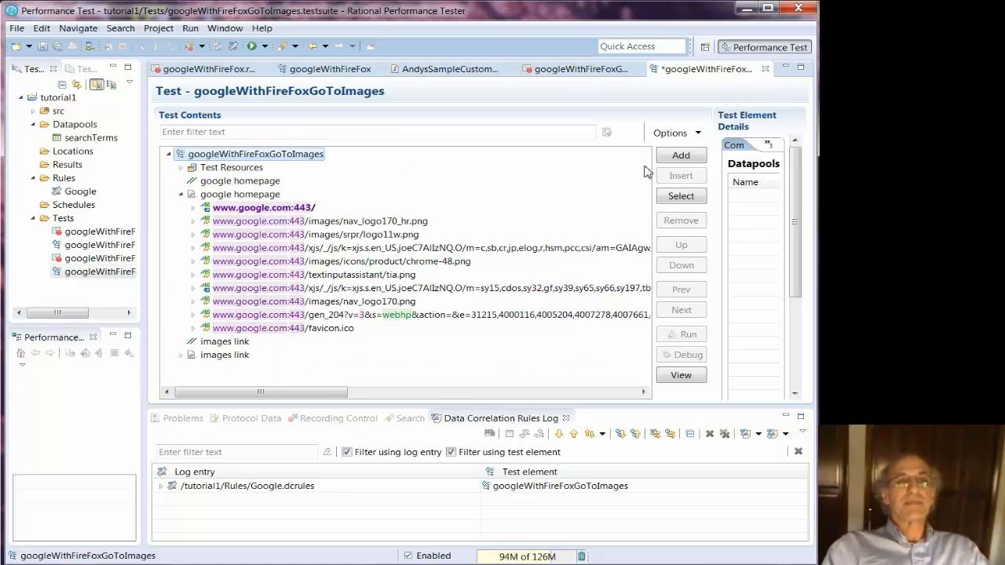
left_click(180, 195)
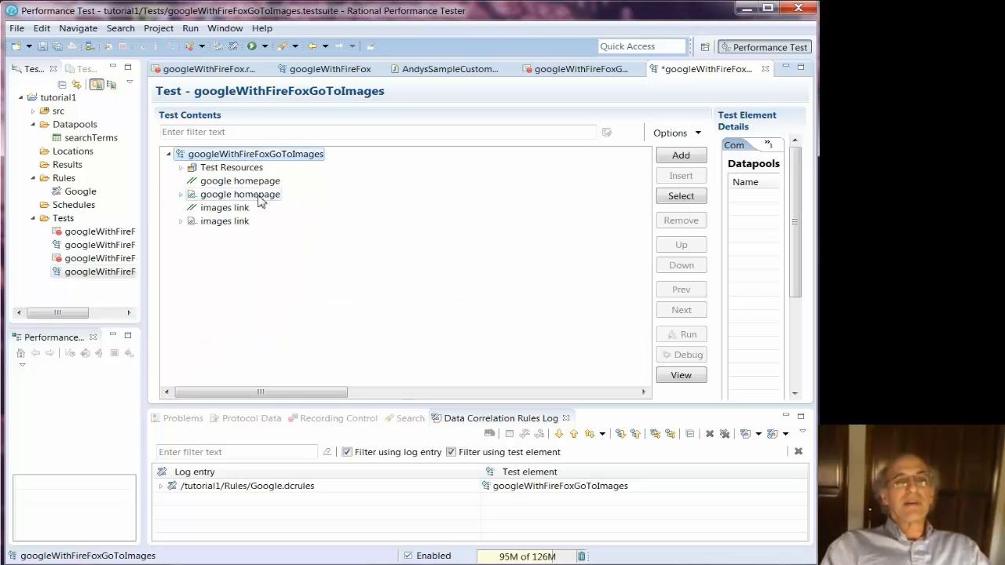
Check which verification point options are available for the google homepage and images link pages, leaving them as they are.
left_click(214, 194)
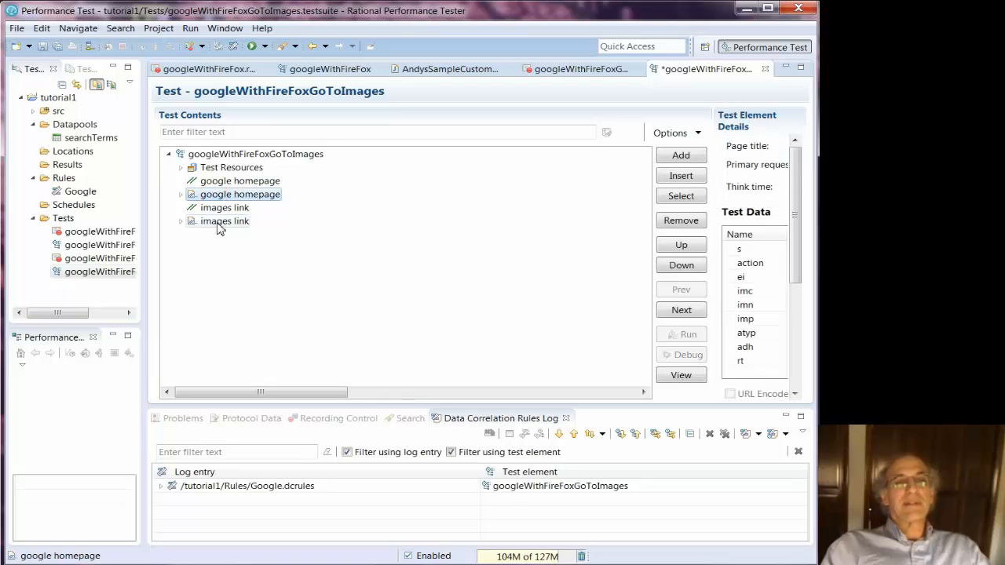
left_click(220, 227, "shift")
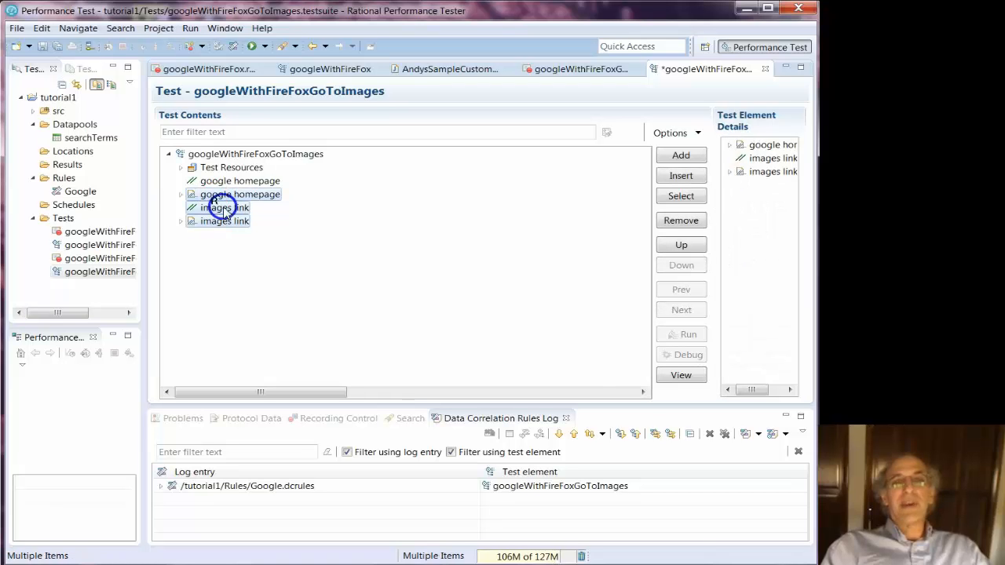
right_click(226, 213)
mouse_move(456, 240)
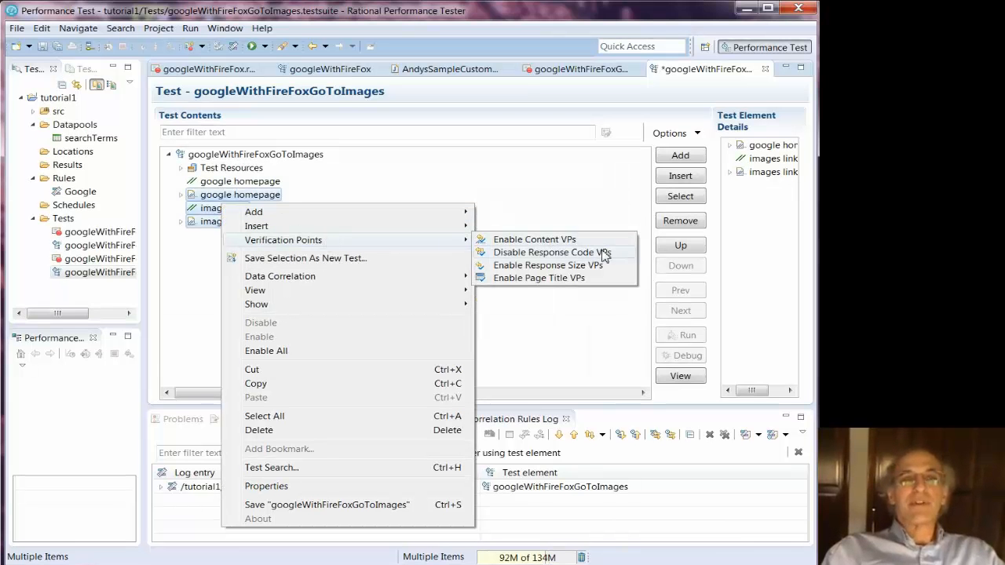
left_click(534, 192)
Inspect the Response Code Verification Point on the google homepage's primary request, and collapse the page.
left_click(181, 194)
left_click(194, 208)
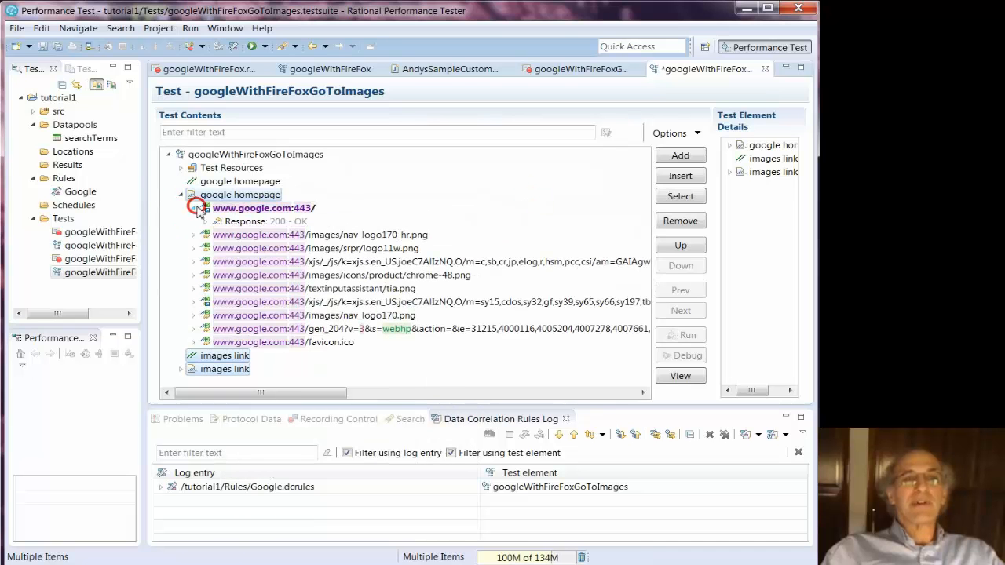
left_click(205, 221)
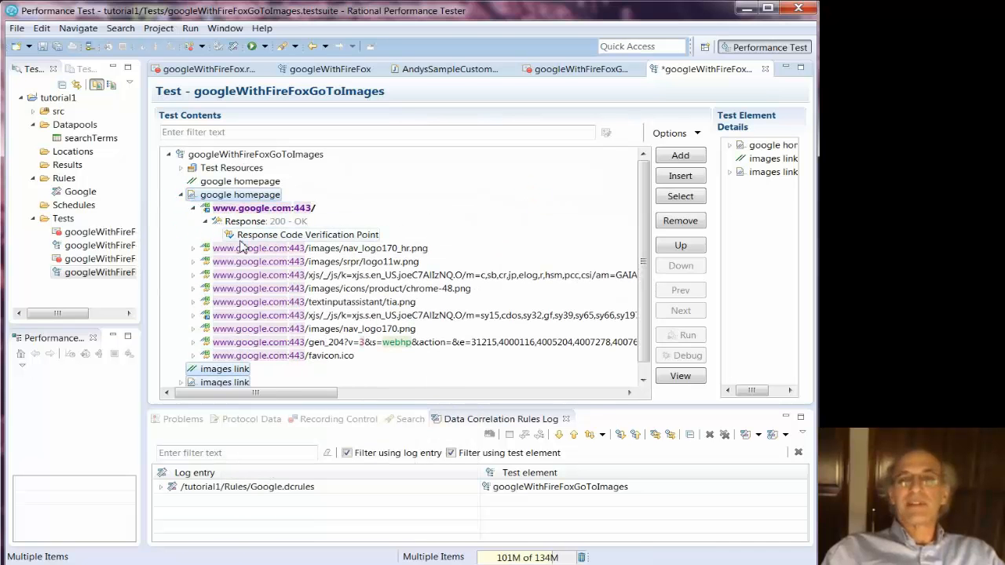
left_click(264, 234)
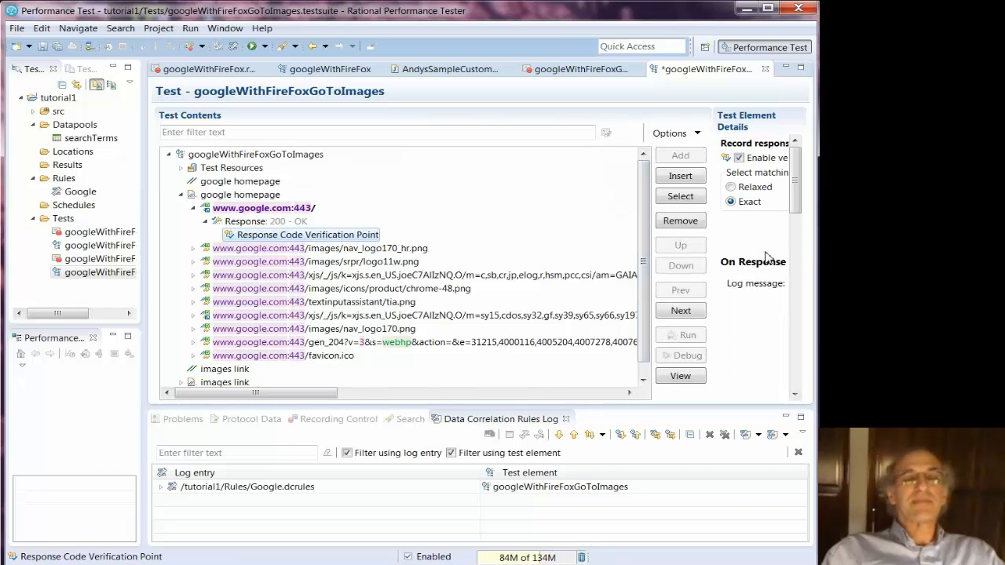
left_click(181, 195)
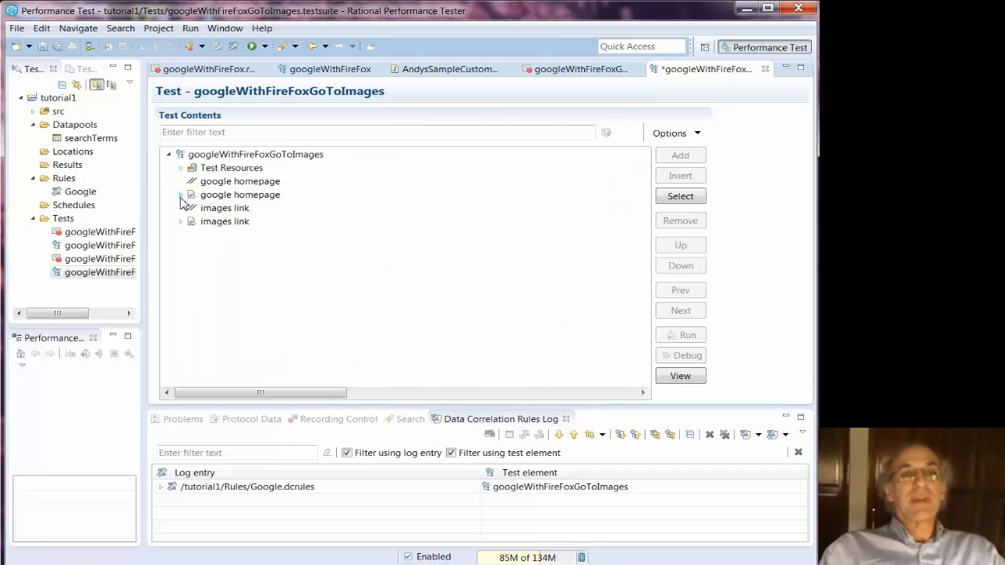
Review the UserAgent variable in the test's "my local variables" container, and reselect the images link page.
left_click(224, 222)
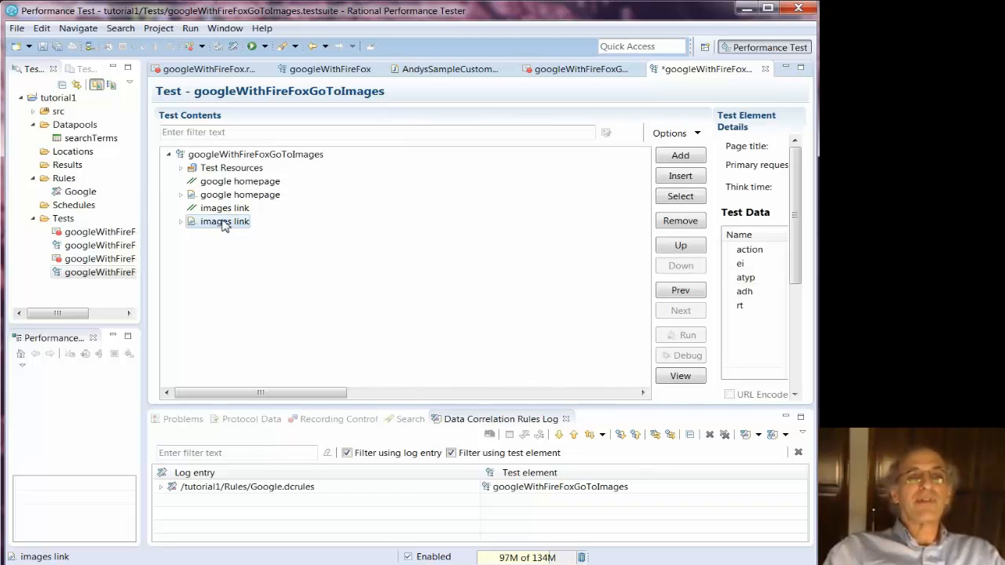
left_click(180, 168)
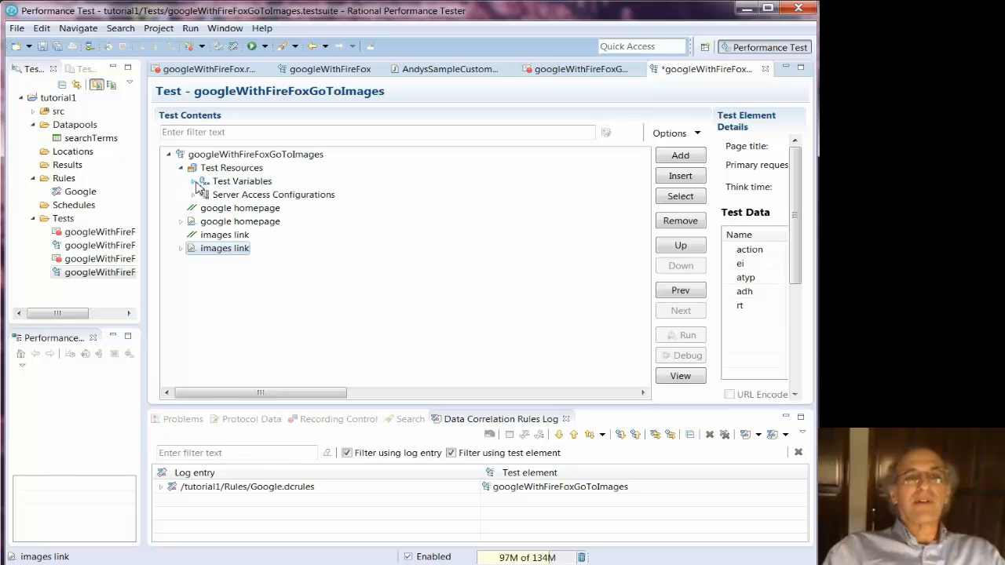
left_click(195, 183)
double_click(259, 208)
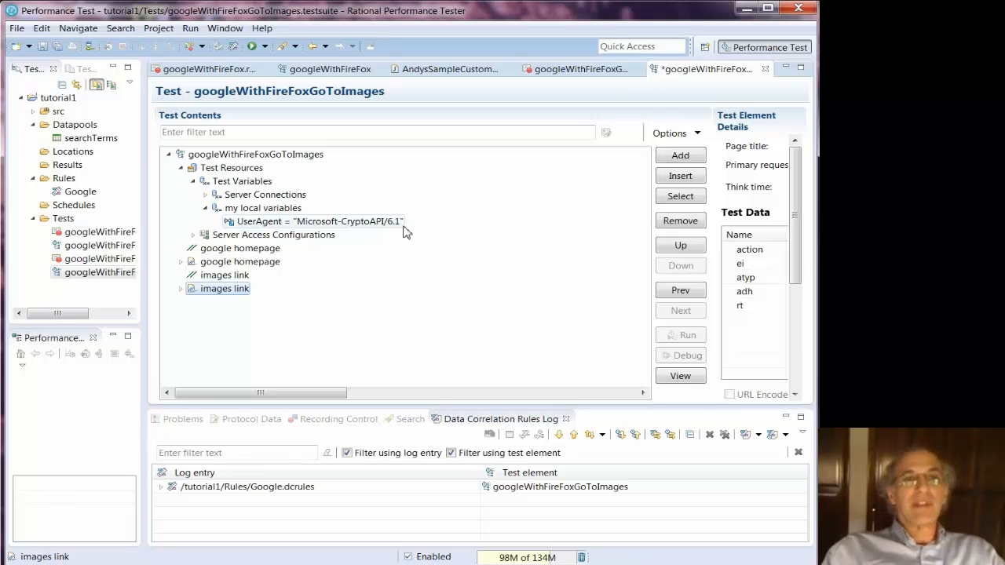
left_click(213, 296)
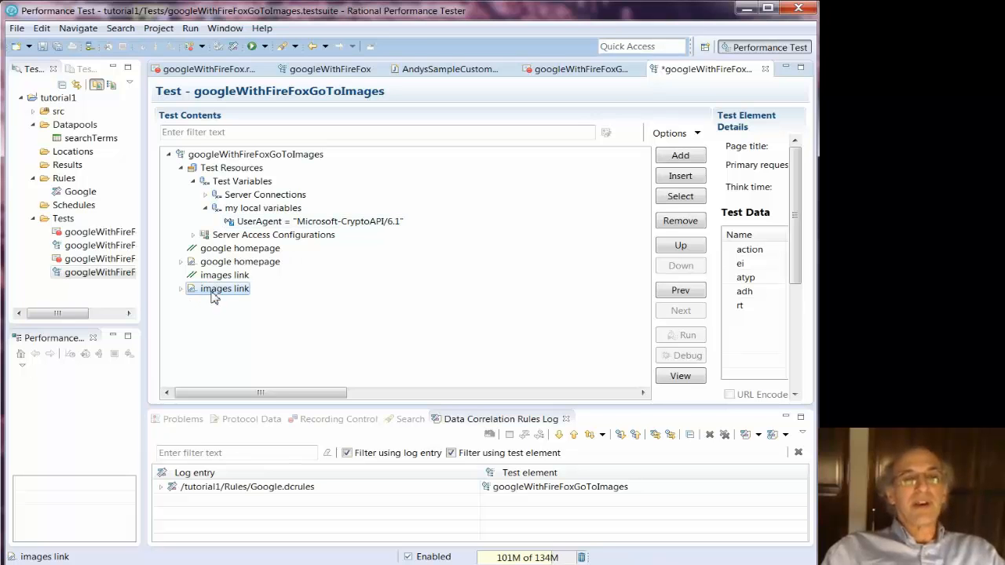
Start saving the images link page as a new test, agreeing to save googleWithFireFoxGoToImages first.
right_click(212, 296)
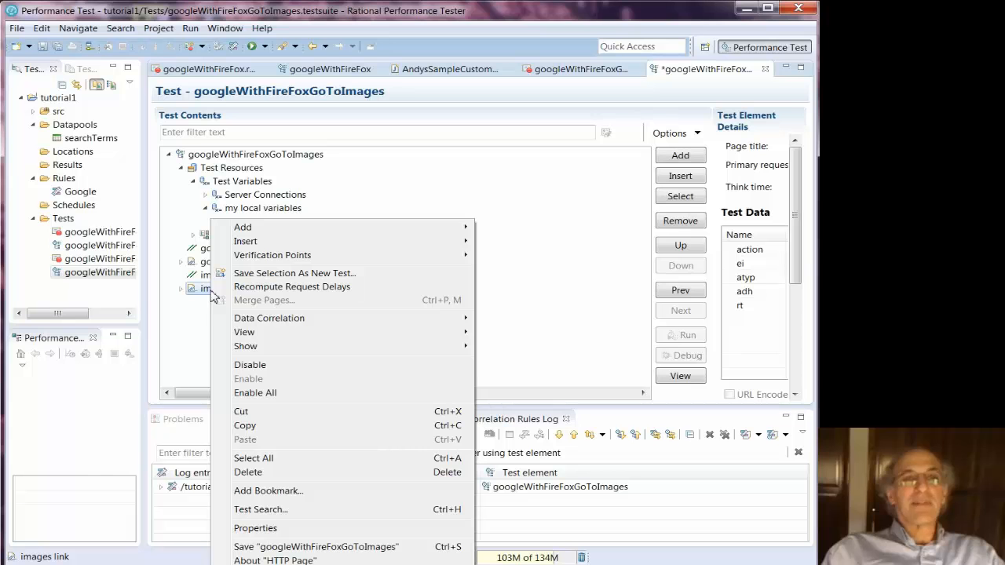
left_click(269, 275)
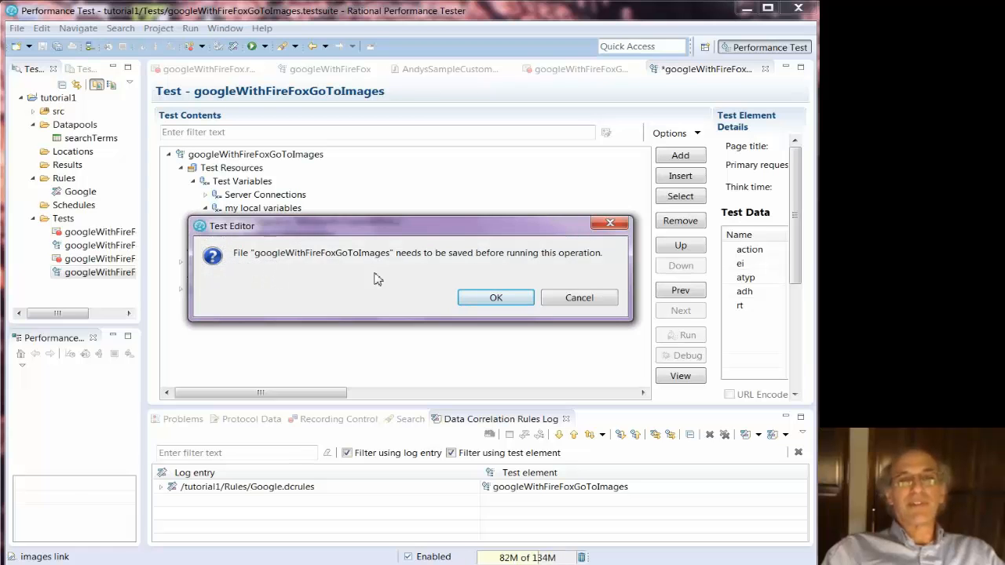
left_click(507, 297)
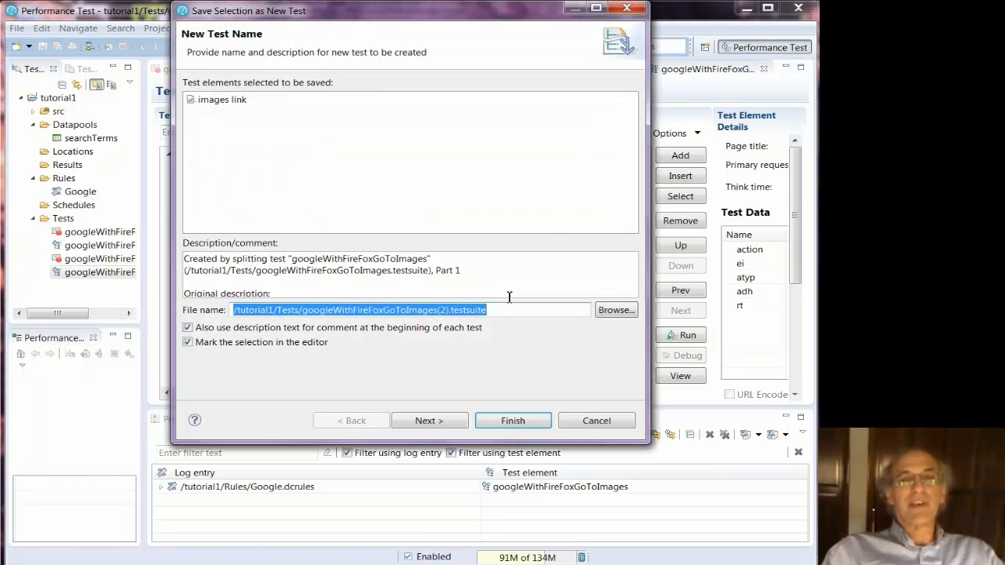
Name the new test file googleWithFireFoxImagesLink.testsuite and enter "images link recorded with FF" as the original description.
left_click(452, 309)
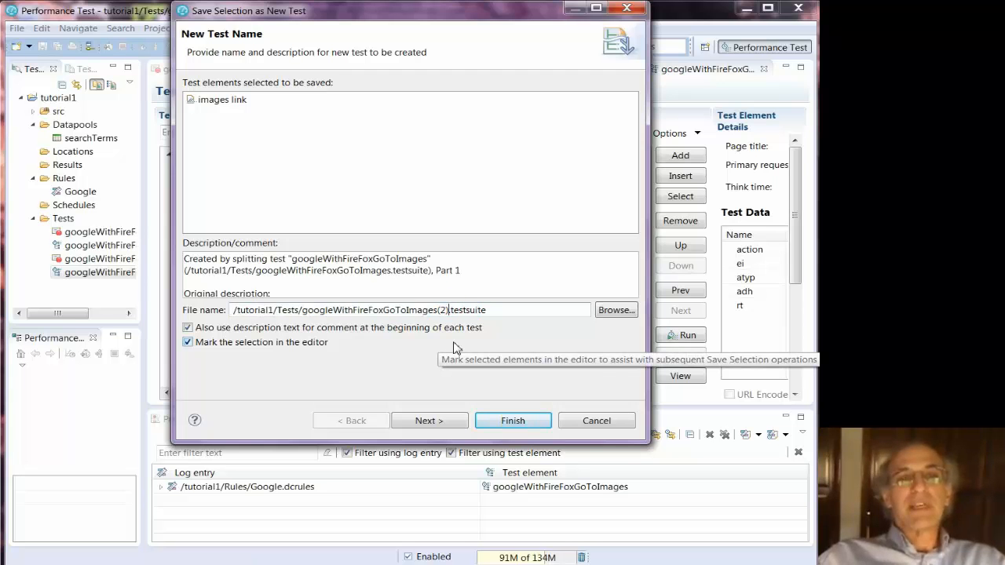
key("BackSpace")
key("BackSpace")
key("BackSpace")
key("BackSpace")
key("BackSpace")
key("BackSpace")
key("BackSpace")
key("BackSpace")
key("BackSpace")
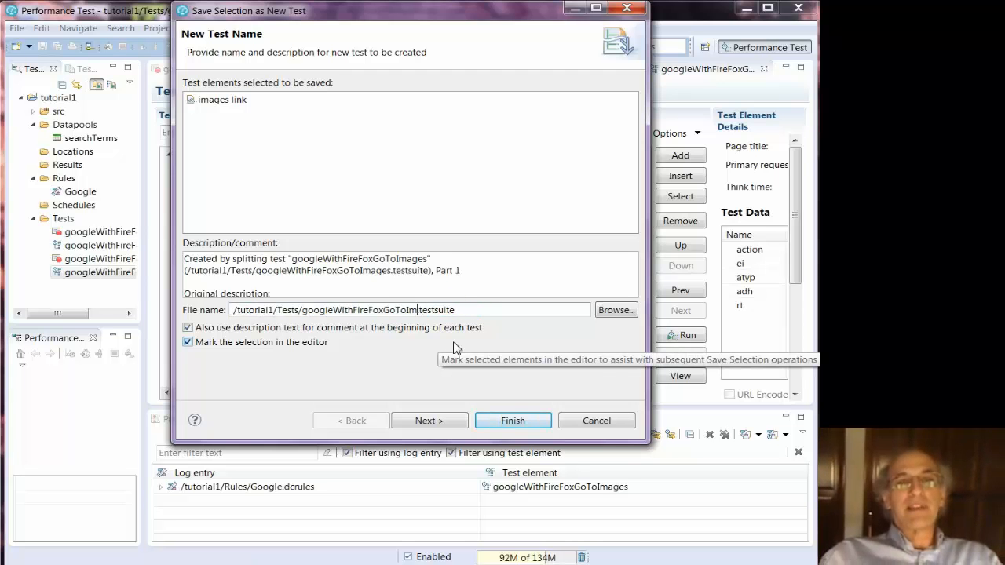
key("BackSpace")
key("BackSpace")
key("BackSpace")
key("BackSpace")
type("Im")
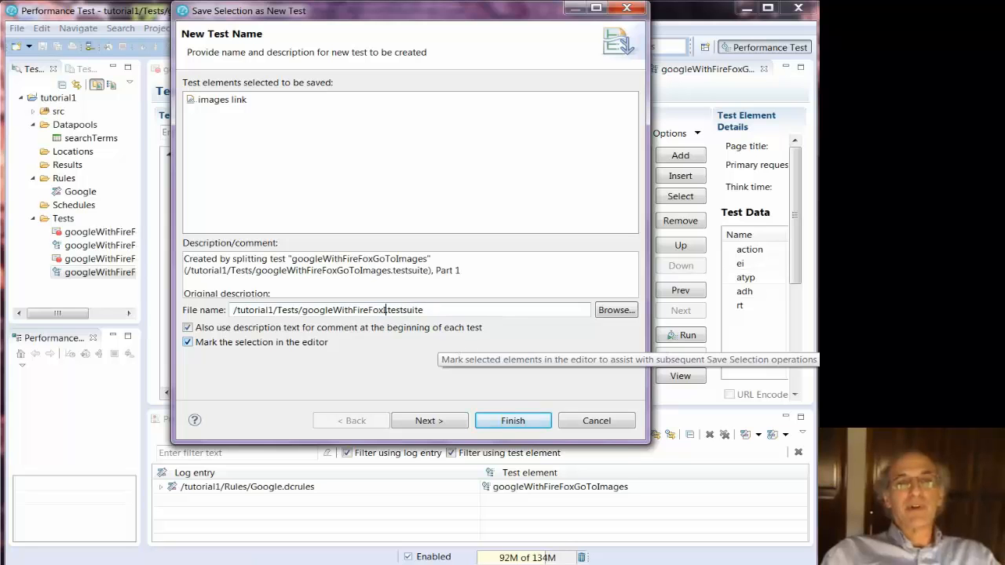
type("age")
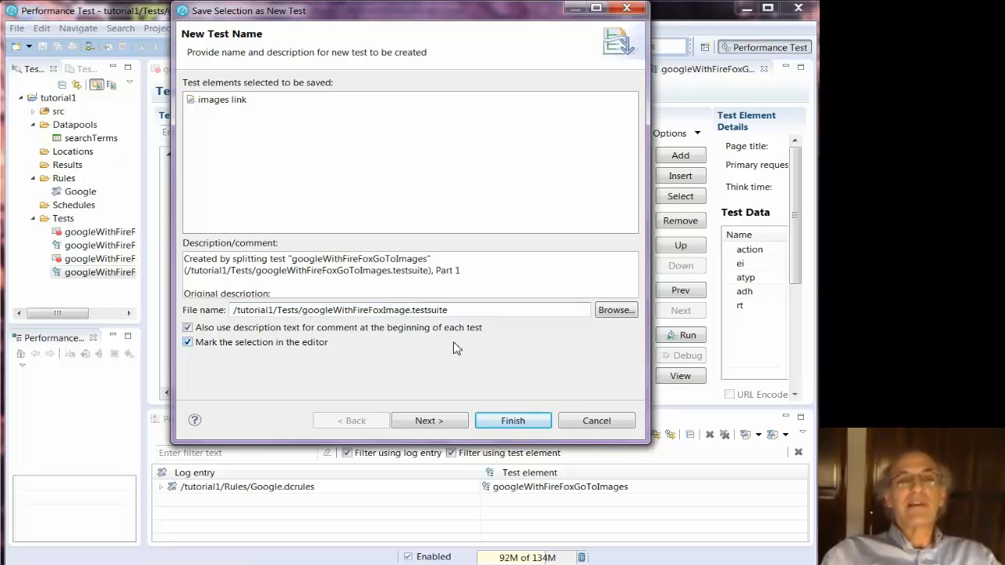
type("sLink")
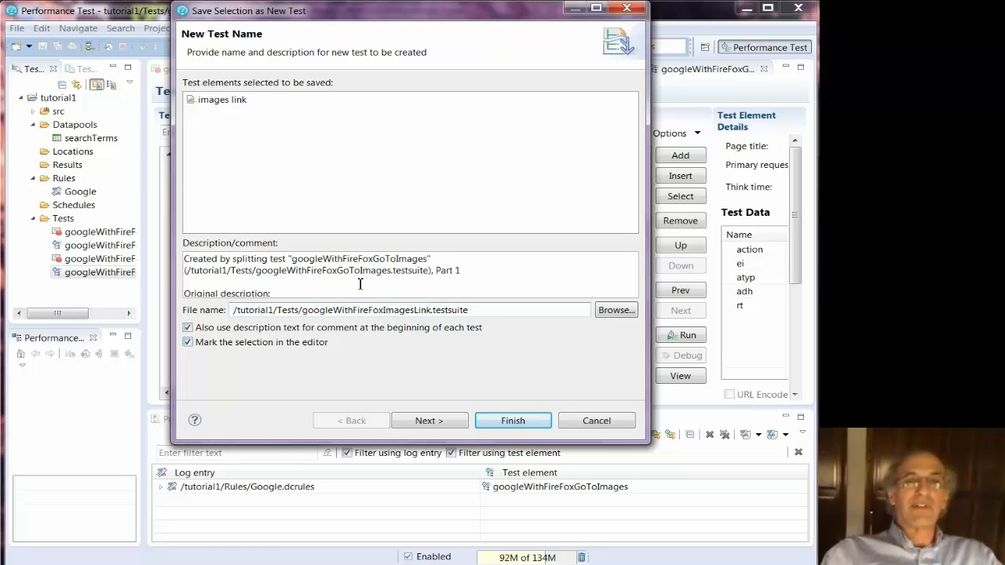
left_click(287, 288)
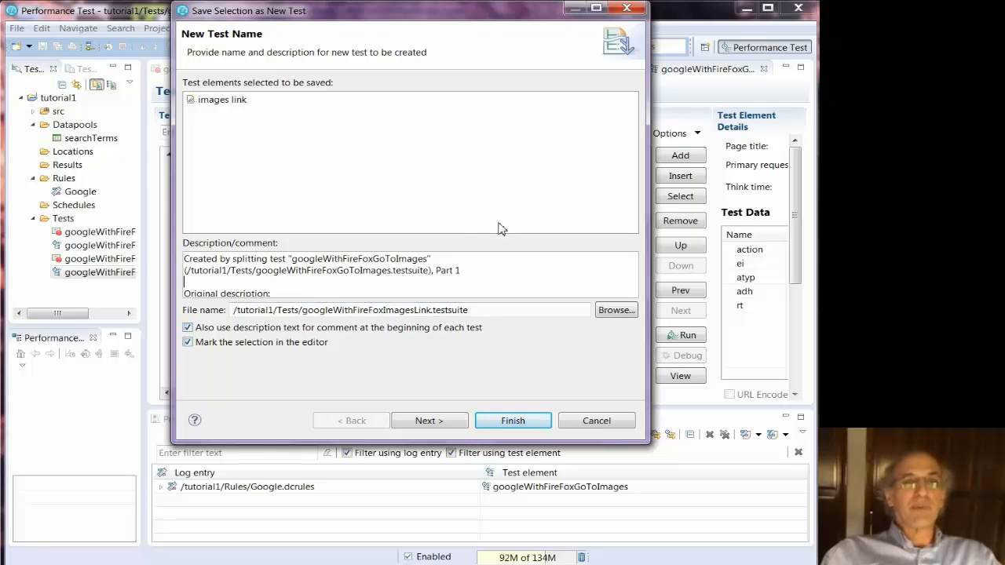
left_click(352, 290)
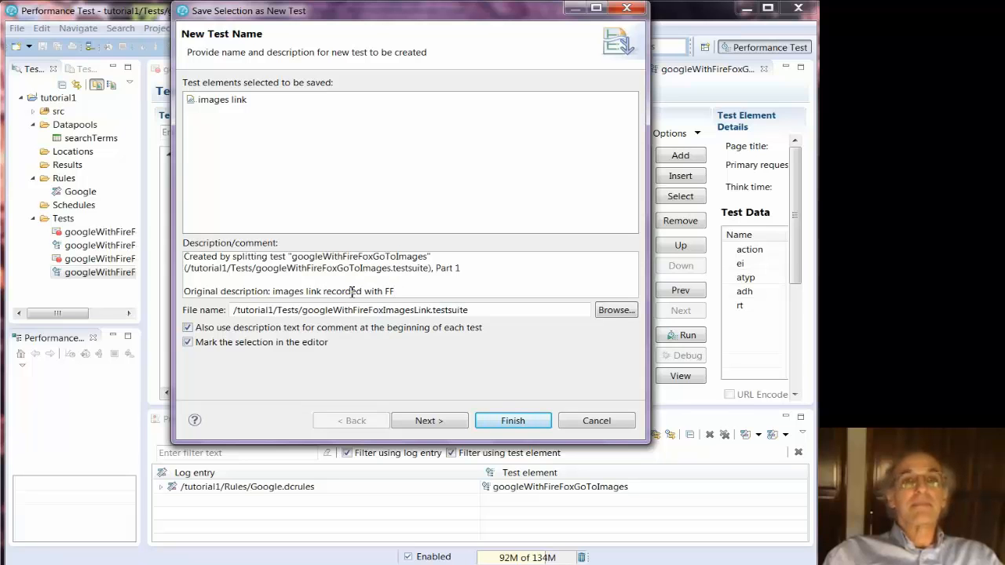
Review the required changes for the new test, covering the variable links, visibility changes and HTTP specific changes.
left_click(450, 421)
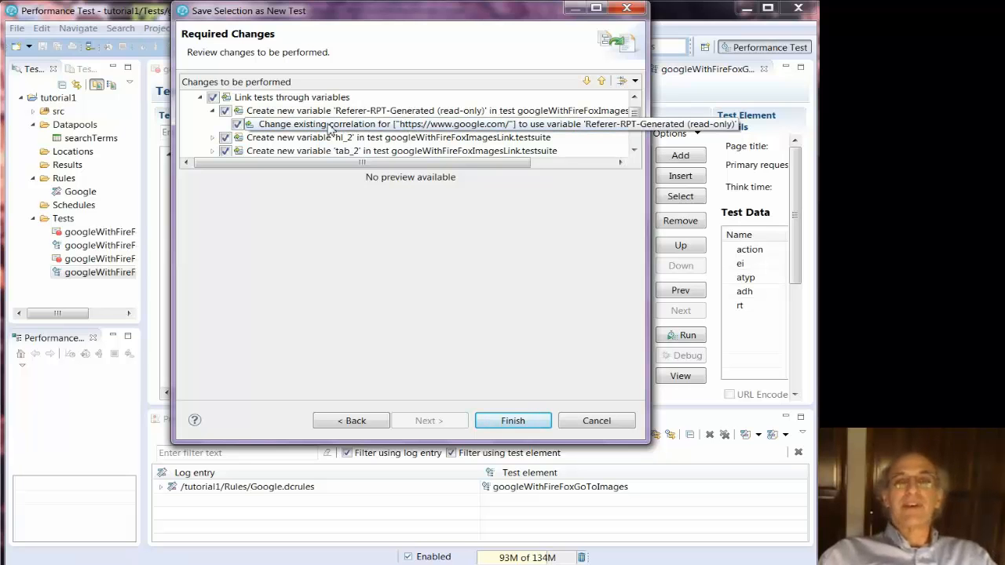
left_click(635, 151)
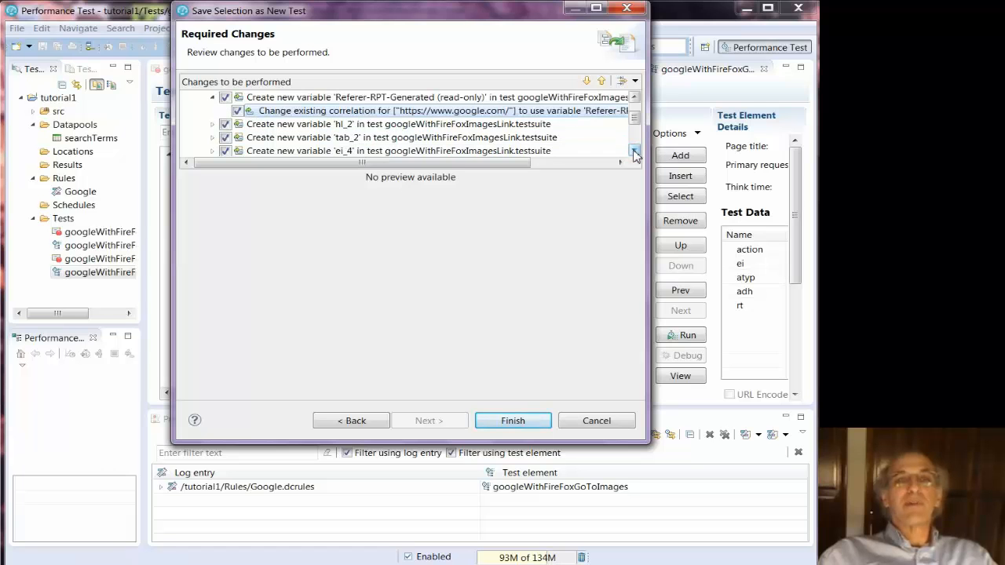
left_click(634, 151)
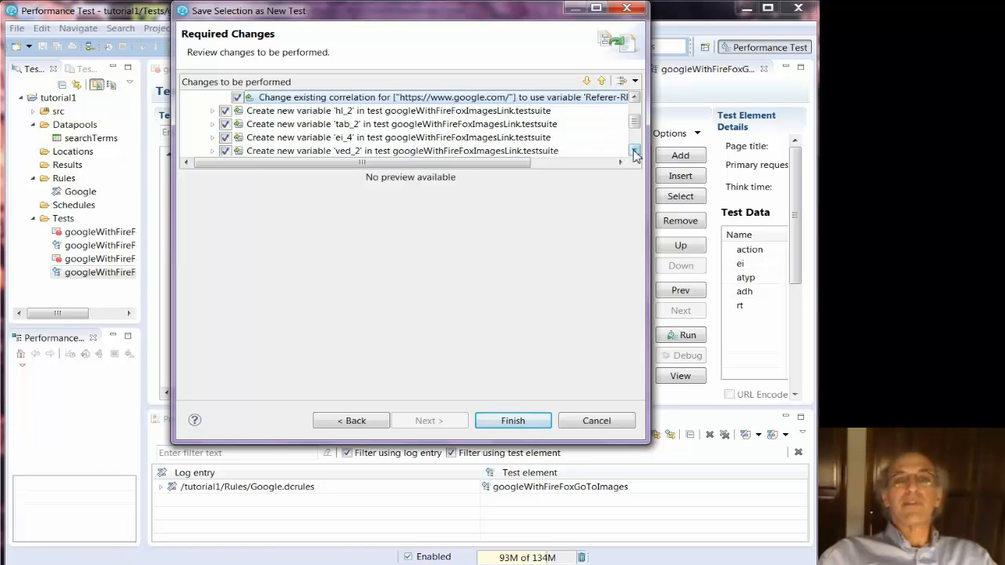
left_click(634, 151)
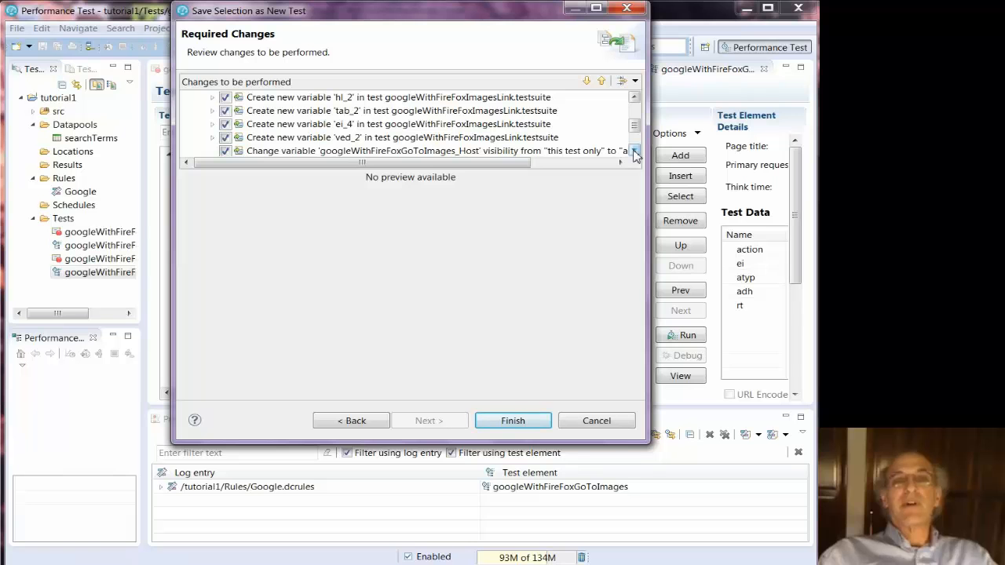
mouse_move(520, 164)
left_mouse_down()
mouse_move(606, 167)
mouse_move(534, 166)
left_mouse_up()
left_click(634, 150)
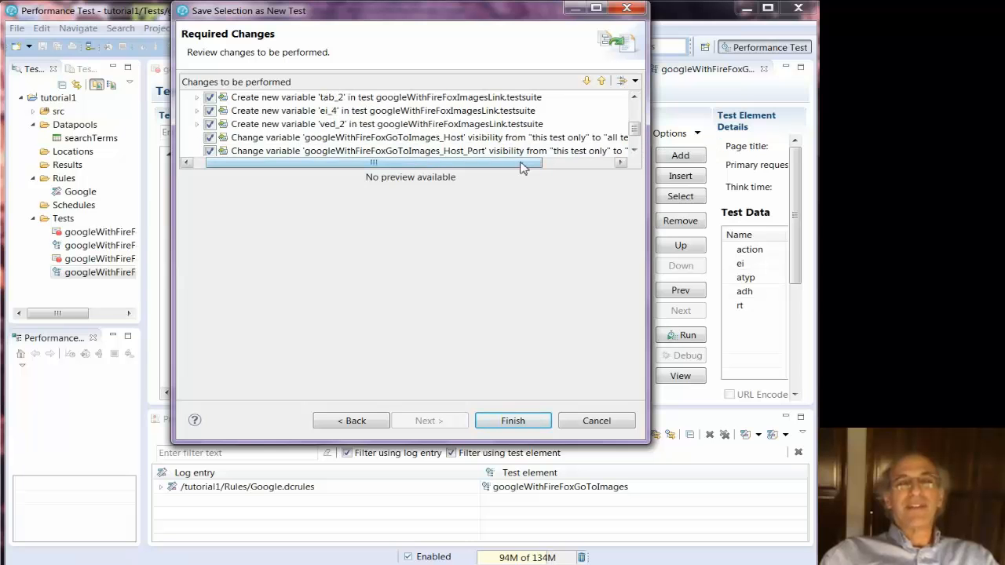
left_click_drag(524, 163, 545, 163)
left_click(634, 151)
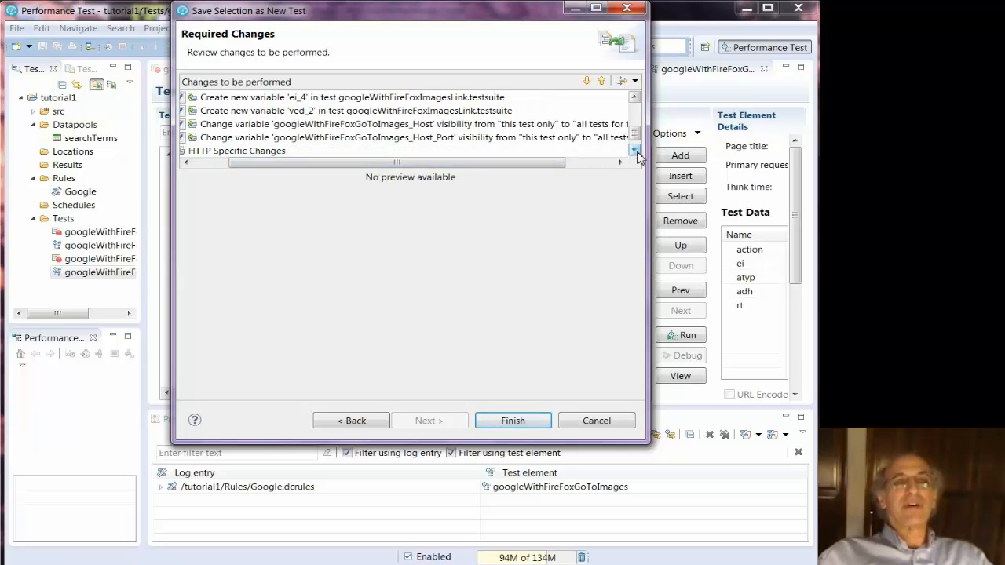
left_click(635, 151)
left_click_drag(258, 161, 200, 156)
left_click(199, 139)
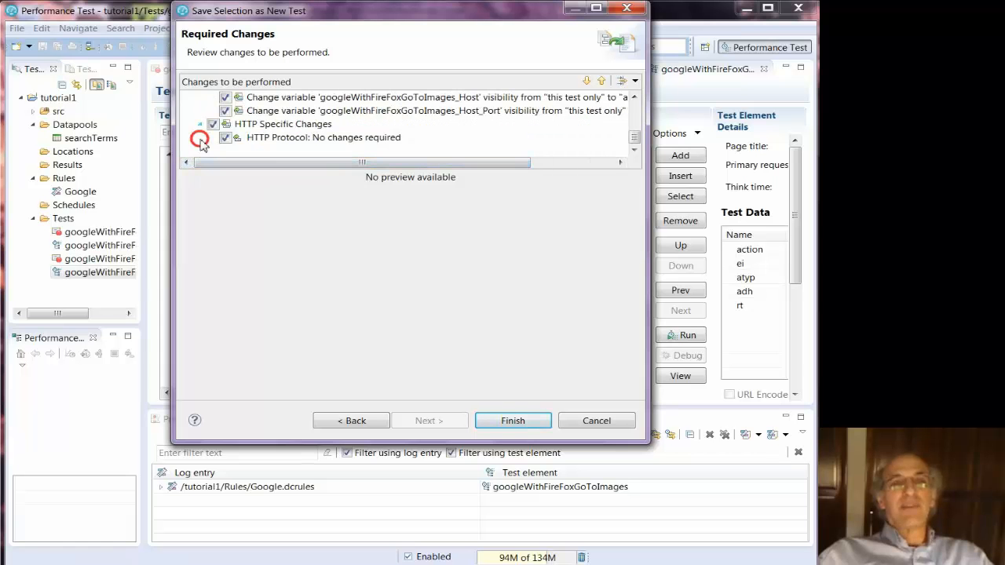
Create the new test with all the proposed changes and open it in the editor.
left_click(513, 420)
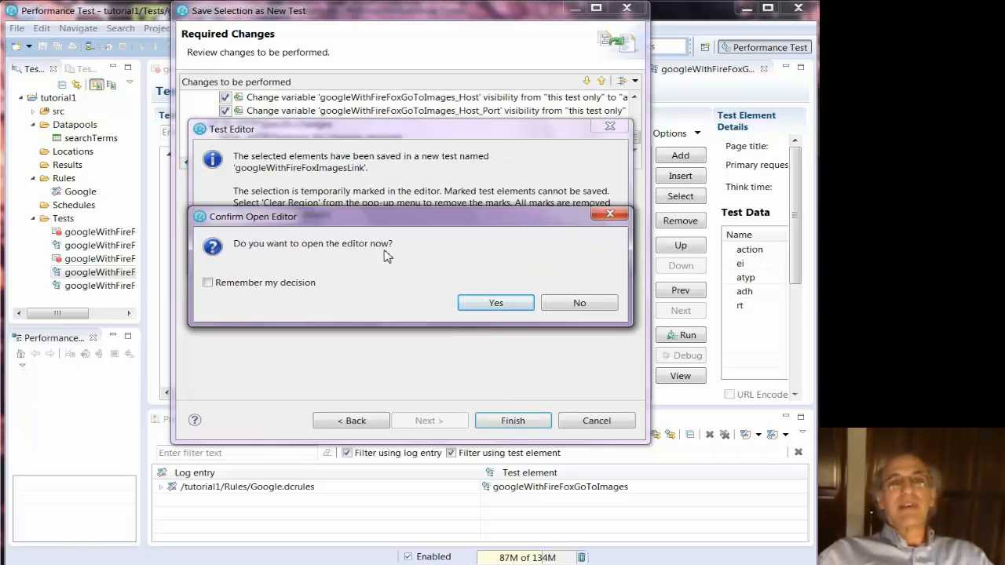
left_click(489, 306)
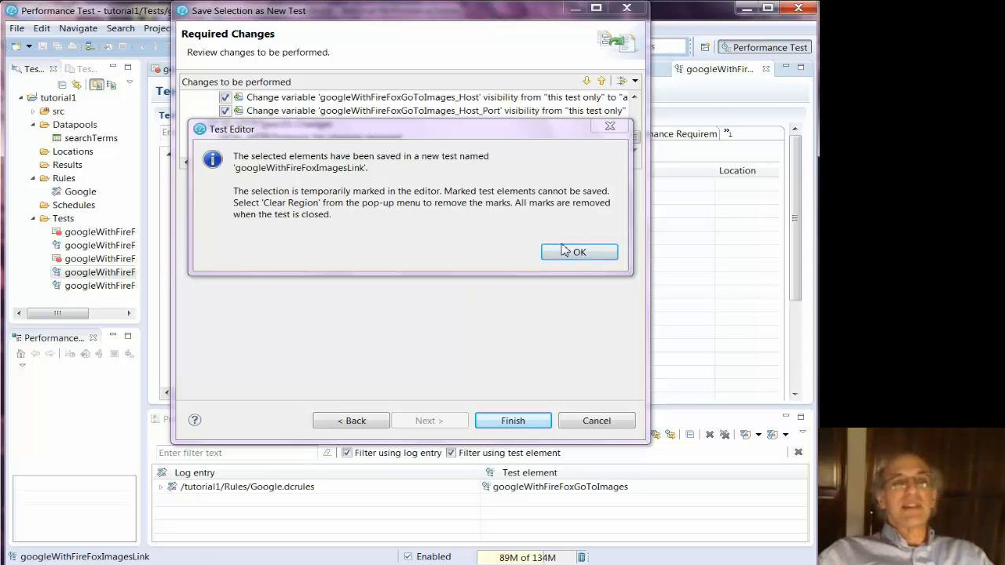
left_click(586, 256)
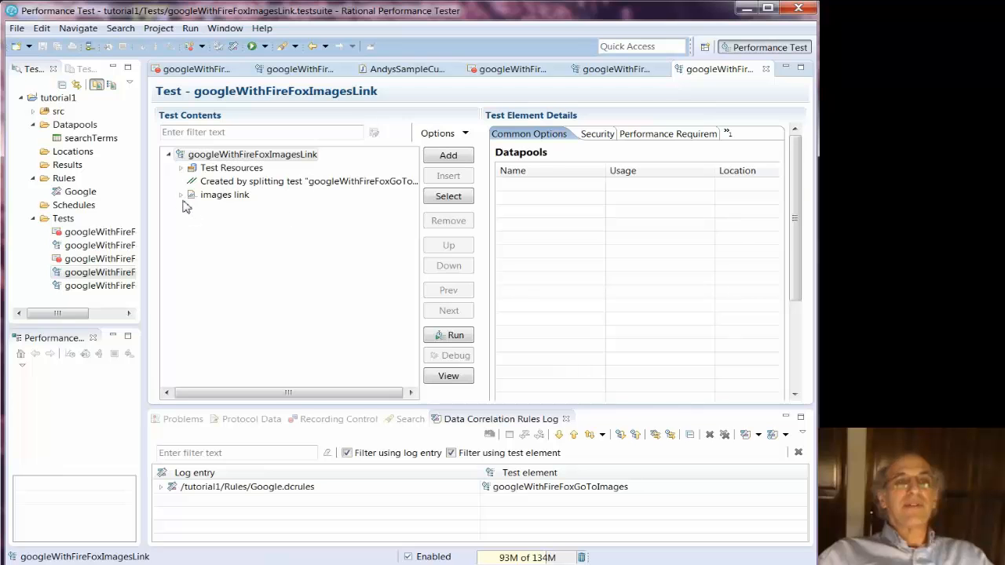
Examine the Referer, hl_2, tab_2, ei_4 and ved_2 variables in the new test's "Variables Created by Split Test" container.
left_click(180, 167)
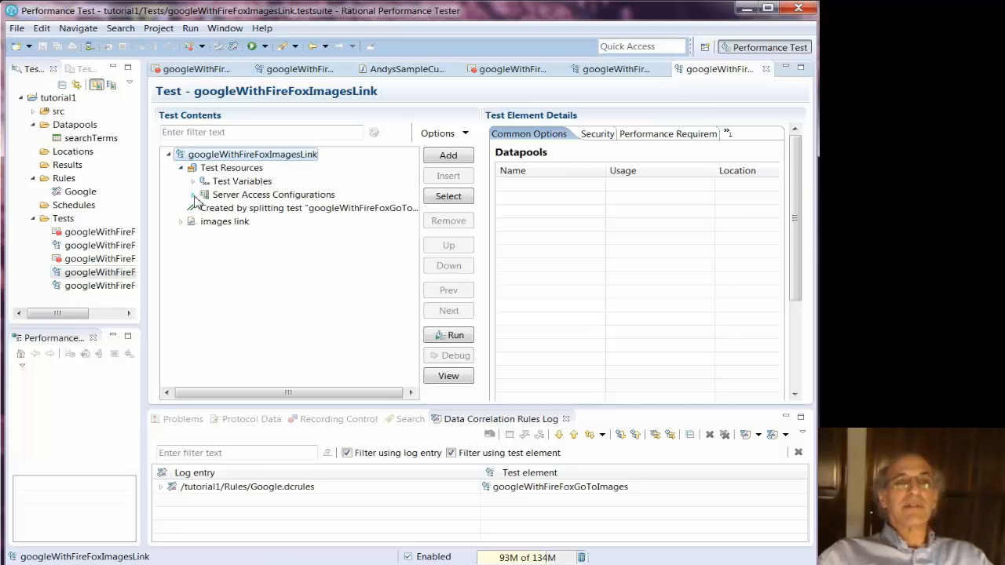
left_click(194, 181)
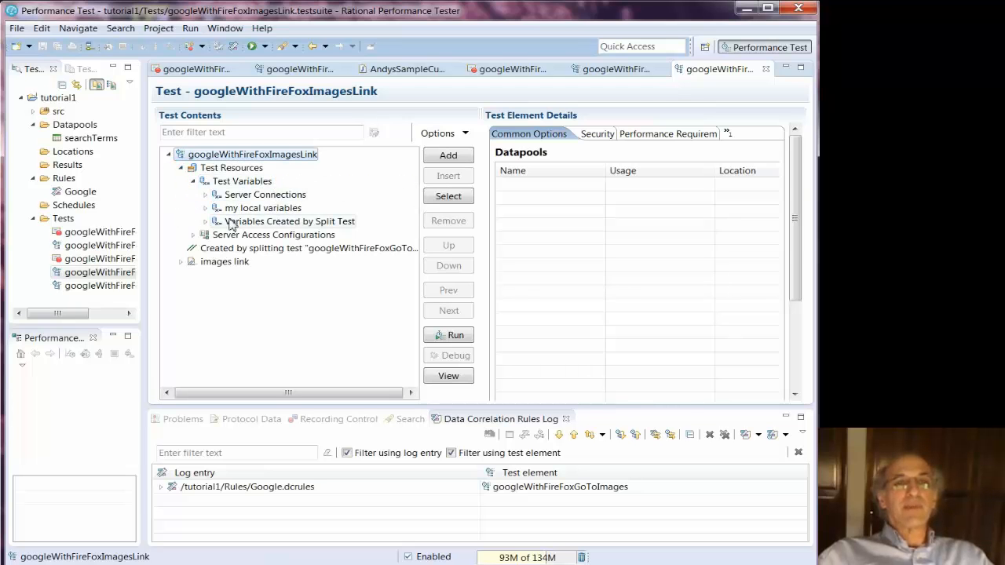
left_click(253, 222)
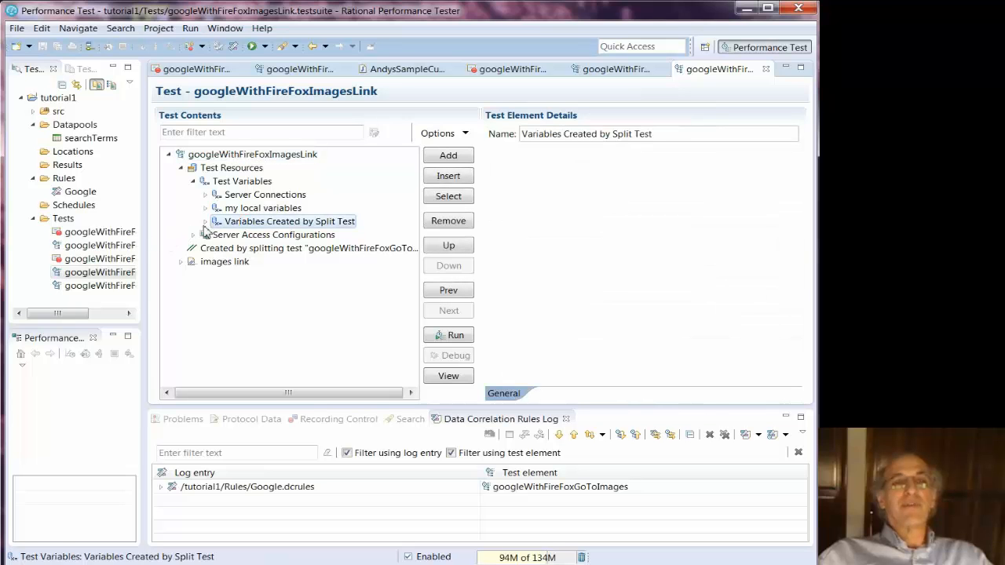
left_click(205, 223)
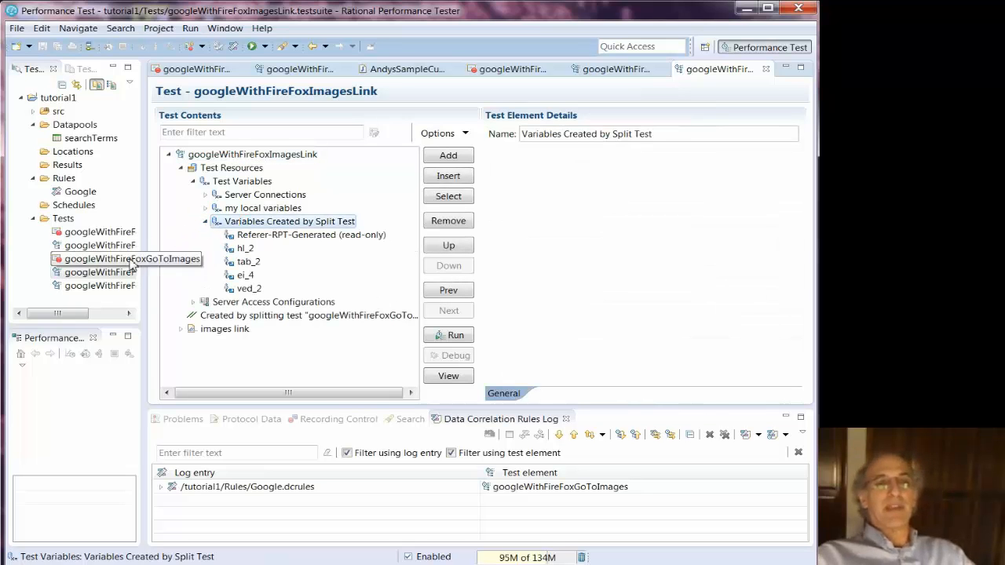
left_click_drag(141, 255, 112, 257)
left_click(265, 236)
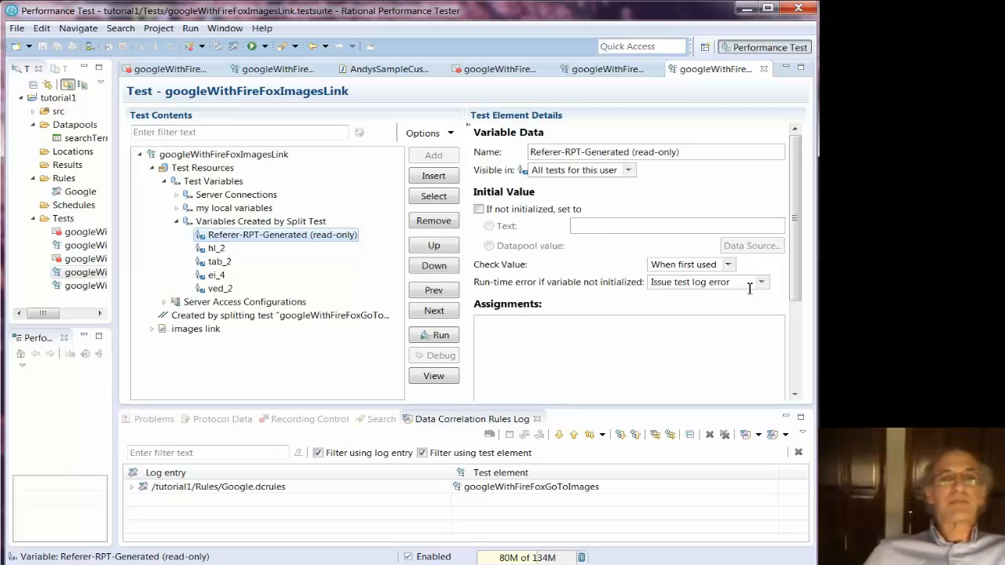
left_click(214, 249)
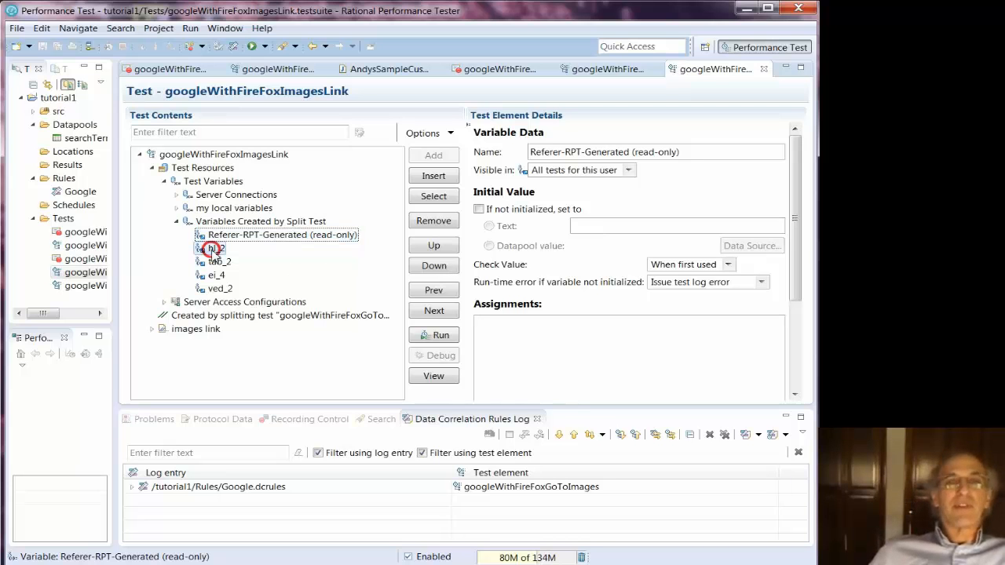
left_click(219, 263)
left_click(219, 278)
left_click(222, 291)
Rename the "Variables Created by Split Test" container so it says they were created by the author's first name followed by "Splitting a Test".
left_click(224, 222)
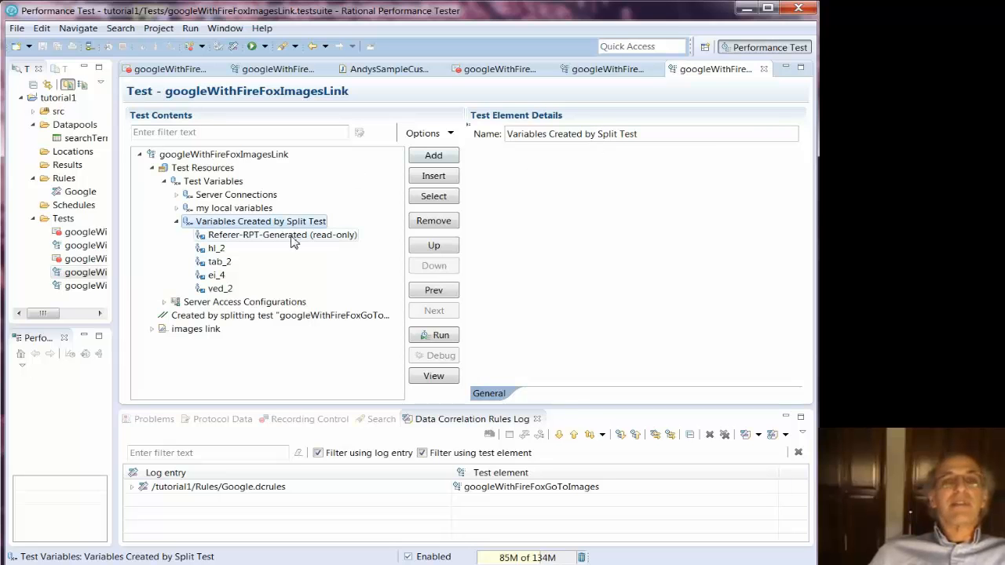
left_click_drag(652, 134, 603, 137)
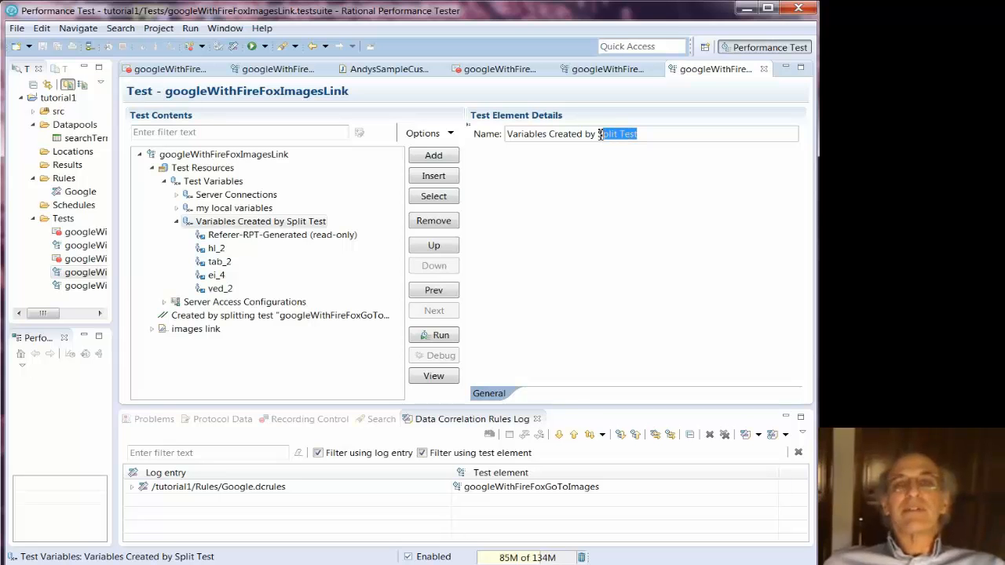
key("Left")
type("Andy Spli")
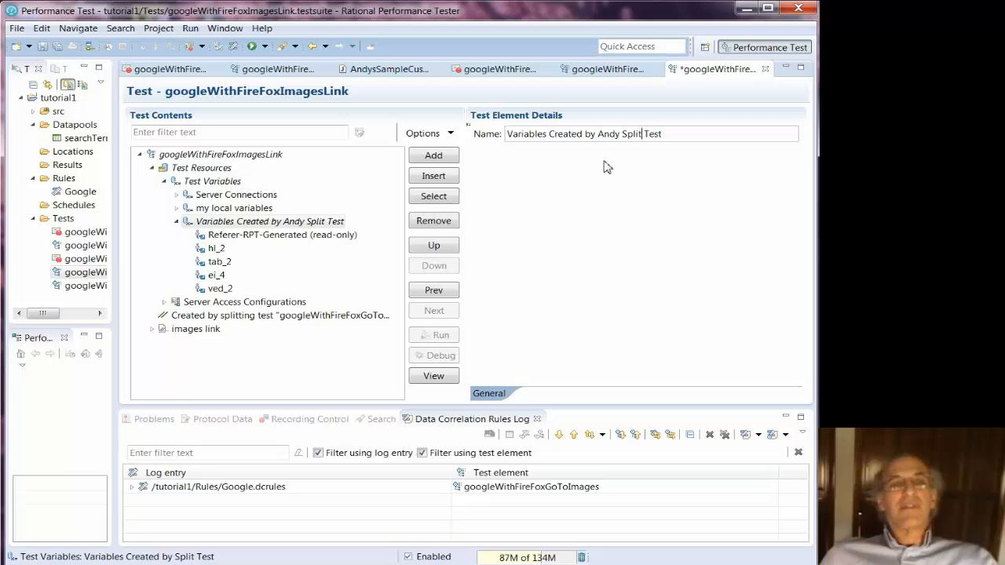
type("tting a")
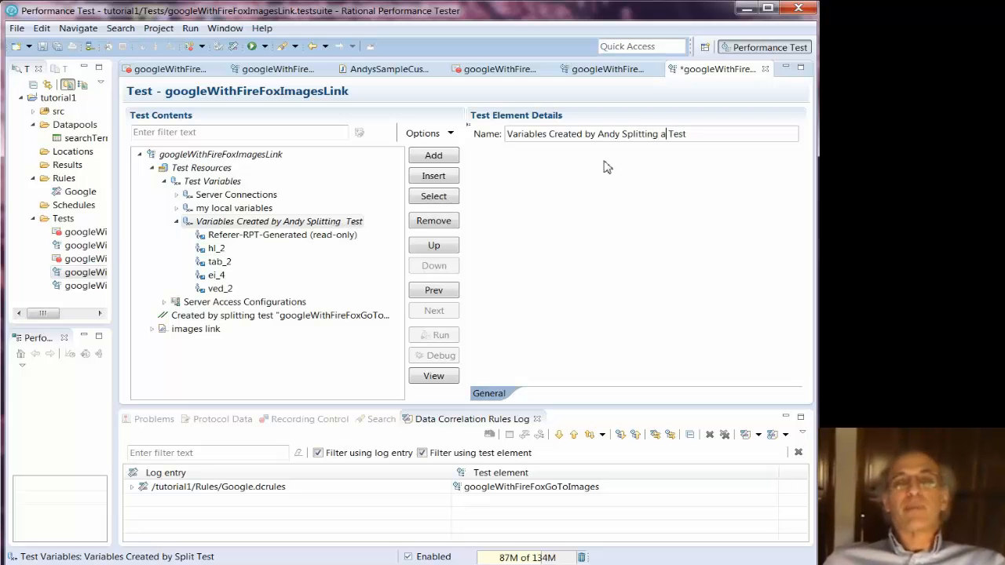
Rename the Referer-RPT-Generated (read-only) variable as "Referer Field".
left_click(235, 235)
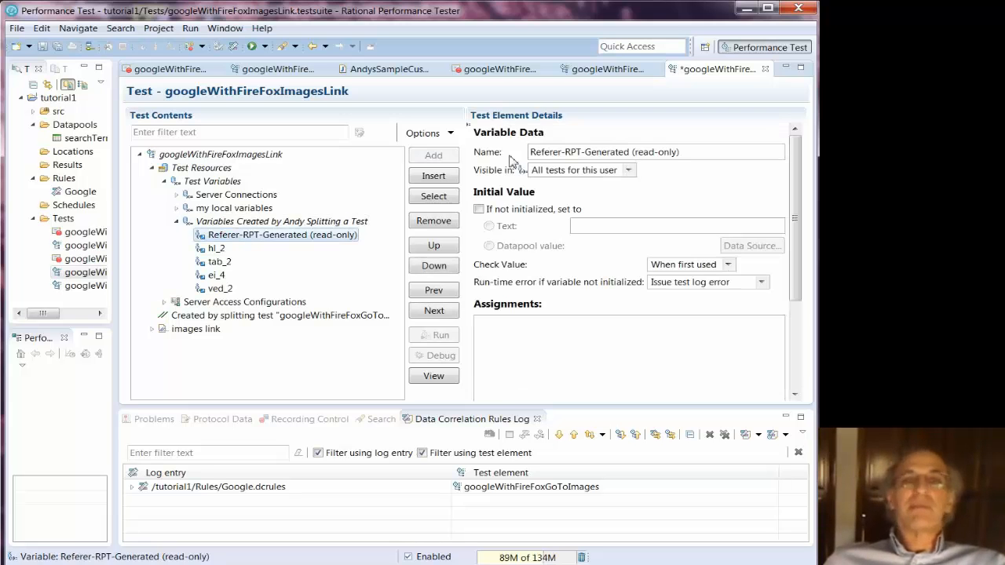
left_click_drag(706, 151, 569, 156)
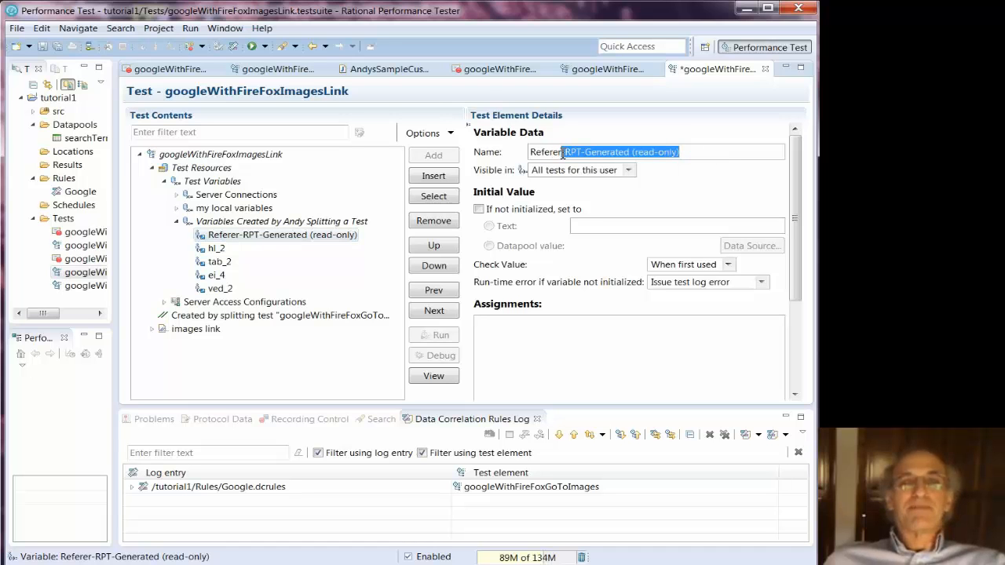
key("BackSpace")
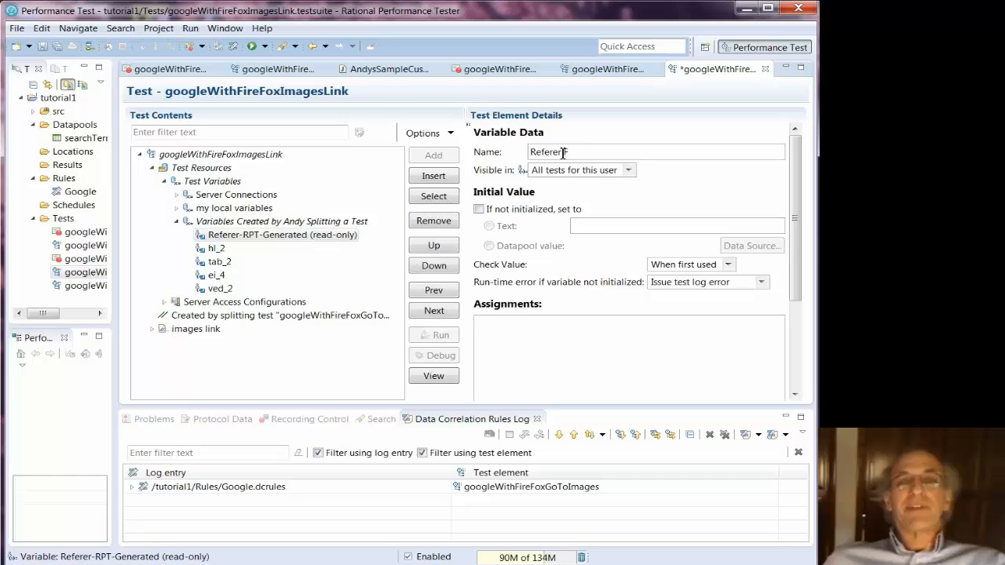
type("Field")
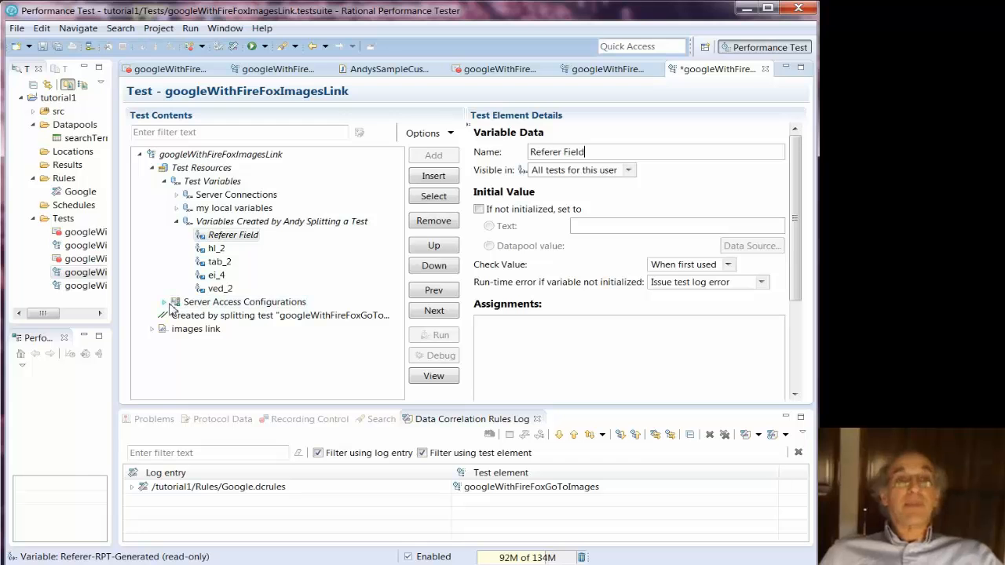
Examine the variables substituted for the hl, tab and ei values in the images link page's primary request URL.
left_click(152, 329)
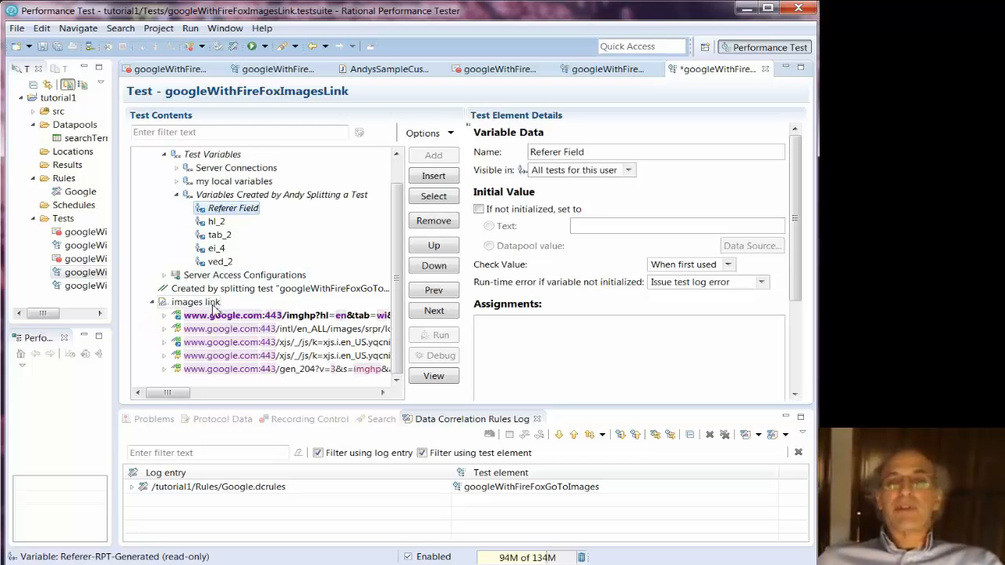
left_click(232, 317)
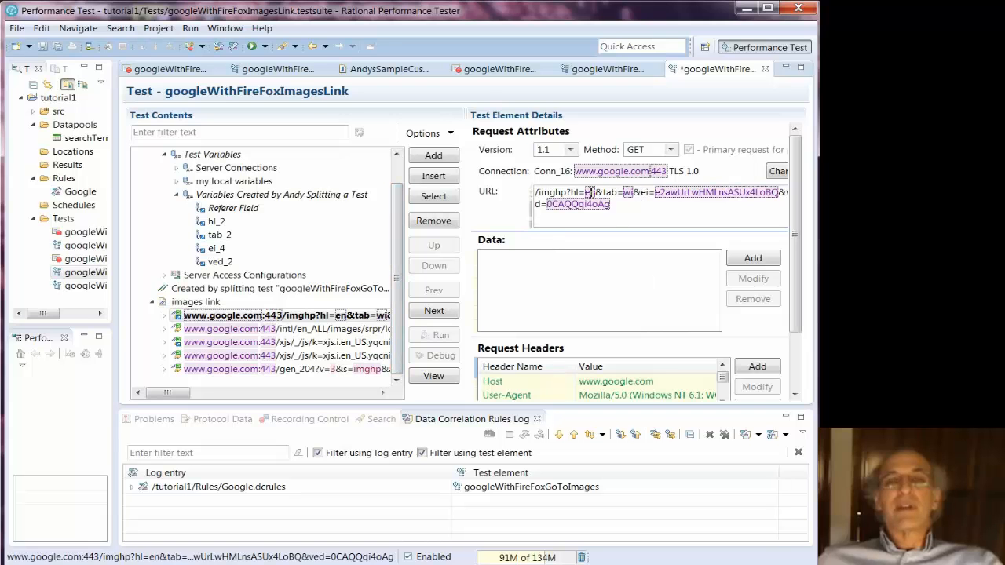
mouse_move(589, 193)
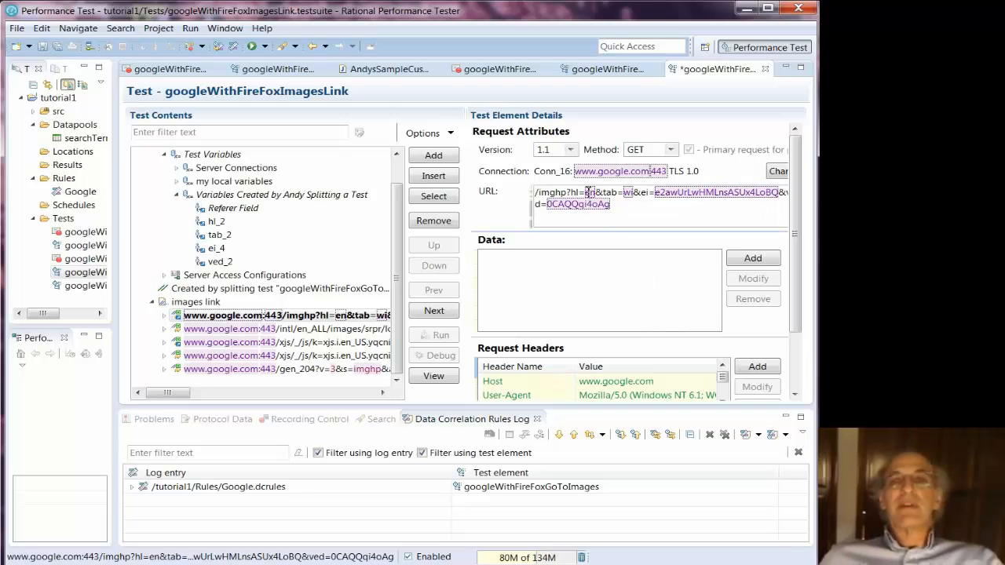
mouse_move(629, 193)
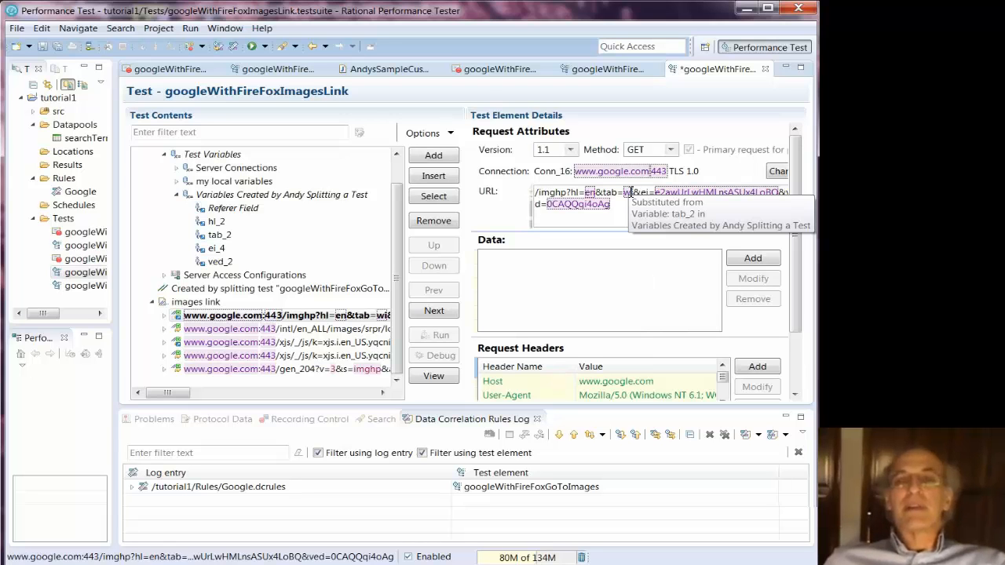
mouse_move(709, 192)
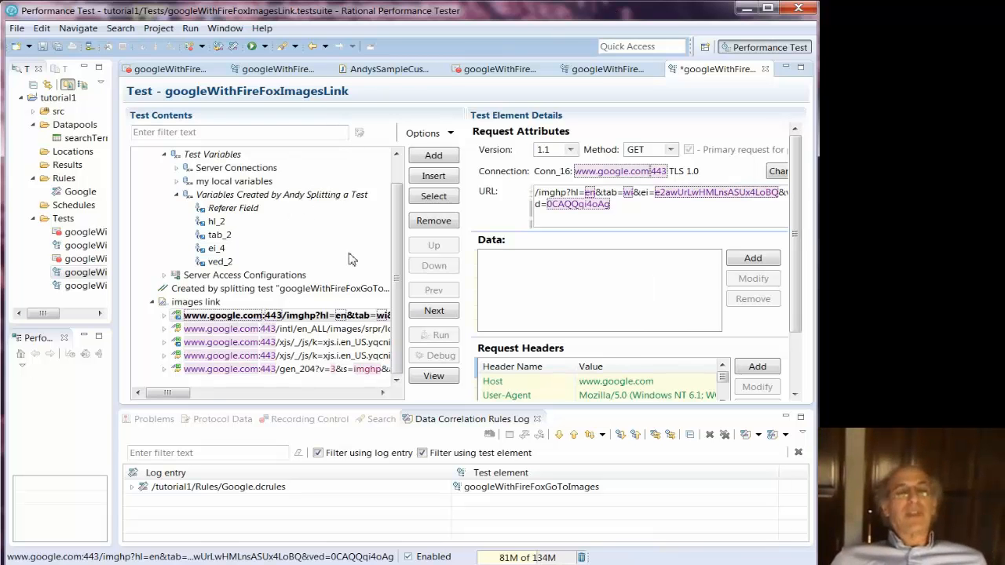
Set the think time of the images link page to 60 seconds.
left_click(194, 302)
double_click(601, 176)
type("60")
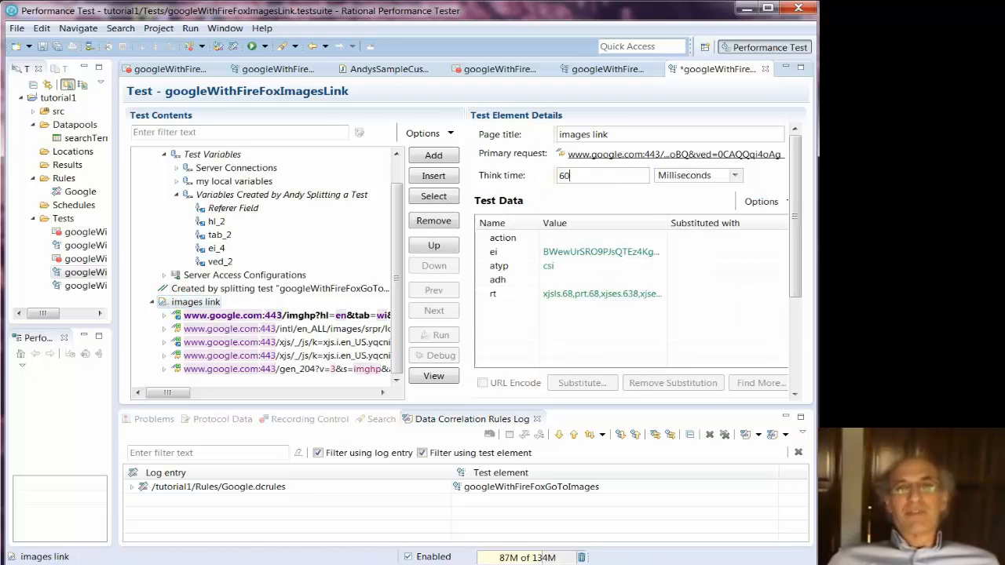
left_click(732, 175)
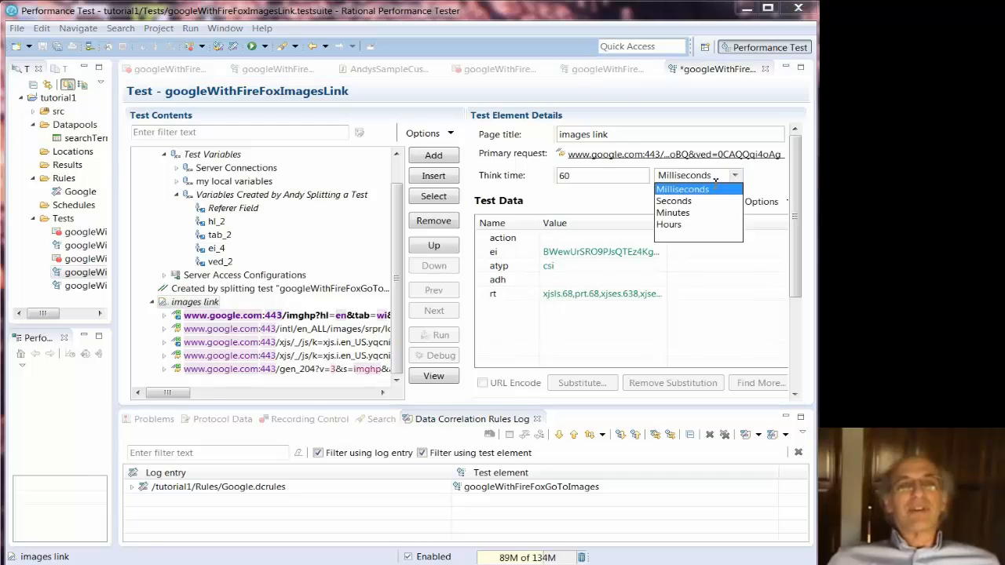
left_click(691, 201)
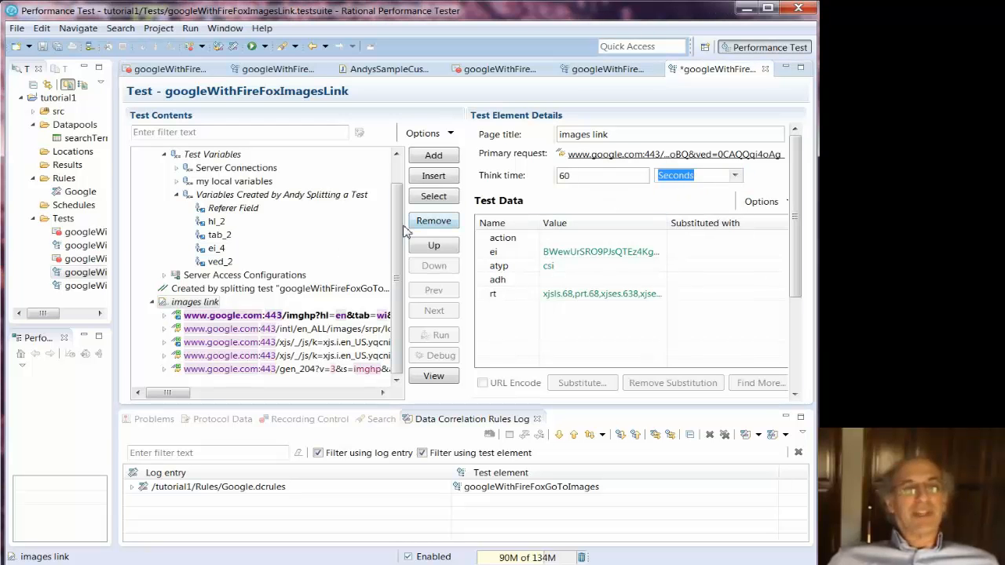
Save the googleWithFireFoxImagesLink test without reviewing the accumulated data correlation rules.
left_click(186, 307)
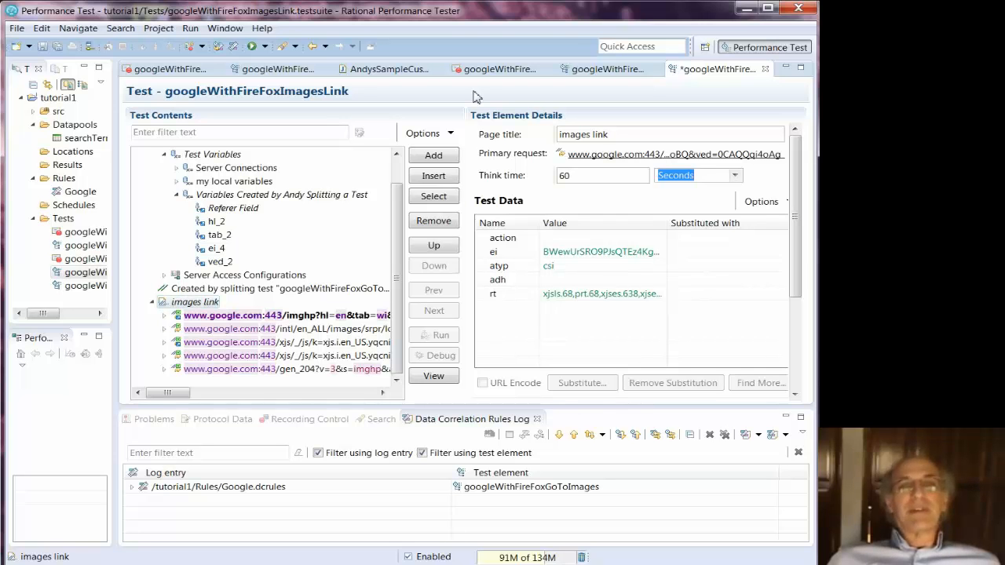
left_click(44, 46)
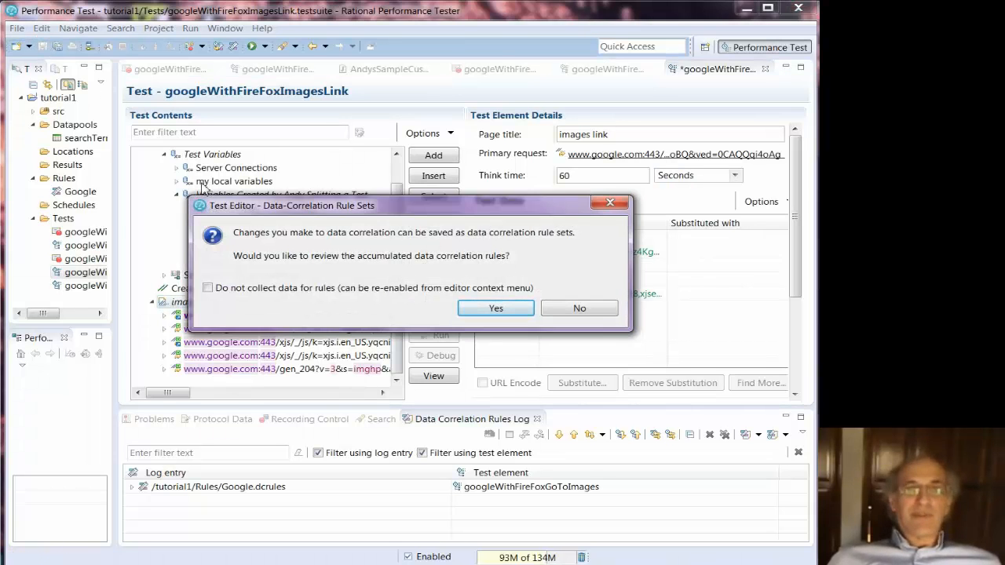
left_click(578, 308)
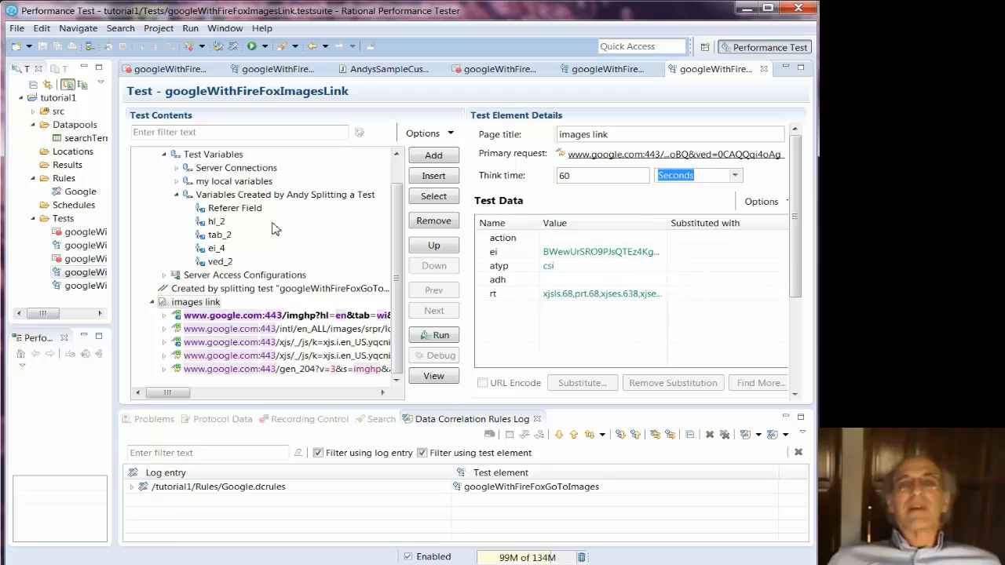
Start saving the google homepage page of googleWithFireFoxGoToImages as a new test, with the file name /tutorial1/Tests/googleWithFireFoxHomepageOnly.testsuite.
left_click(597, 70)
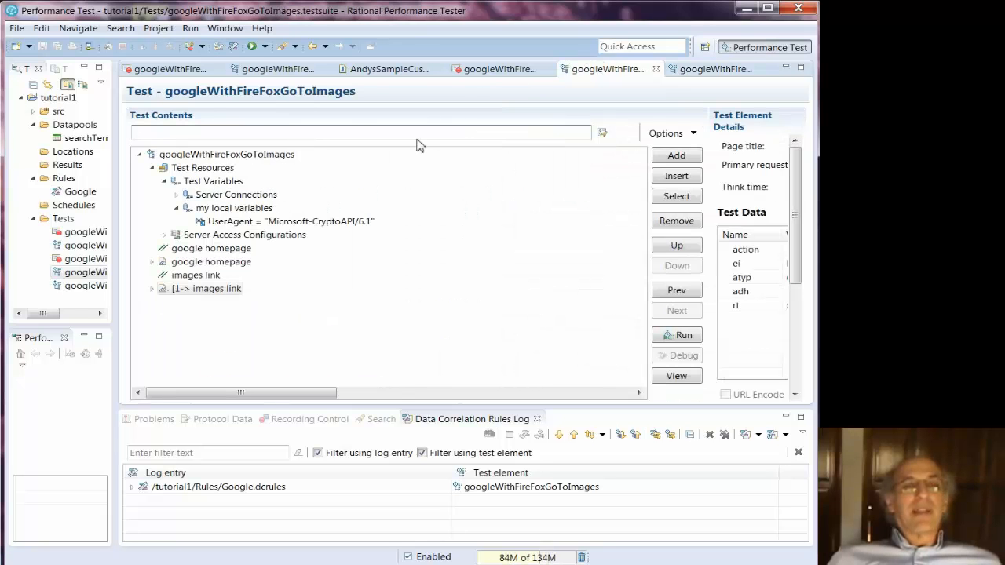
right_click(237, 265)
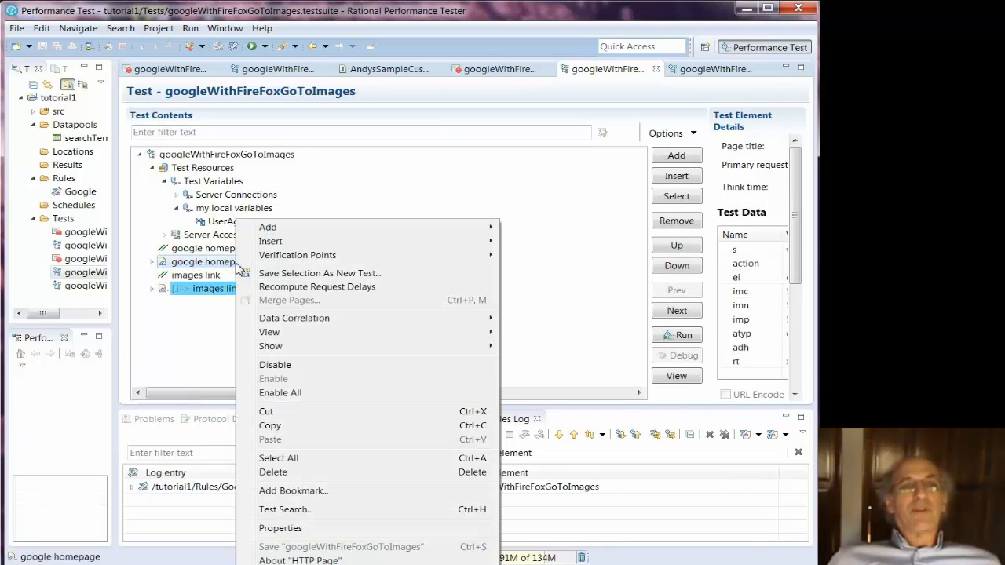
left_click(341, 274)
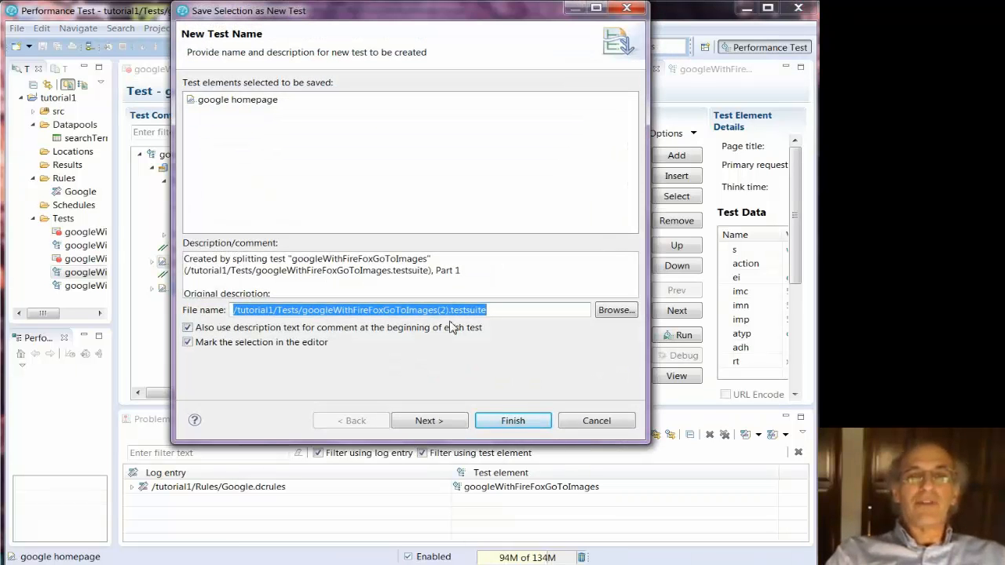
left_click(452, 310)
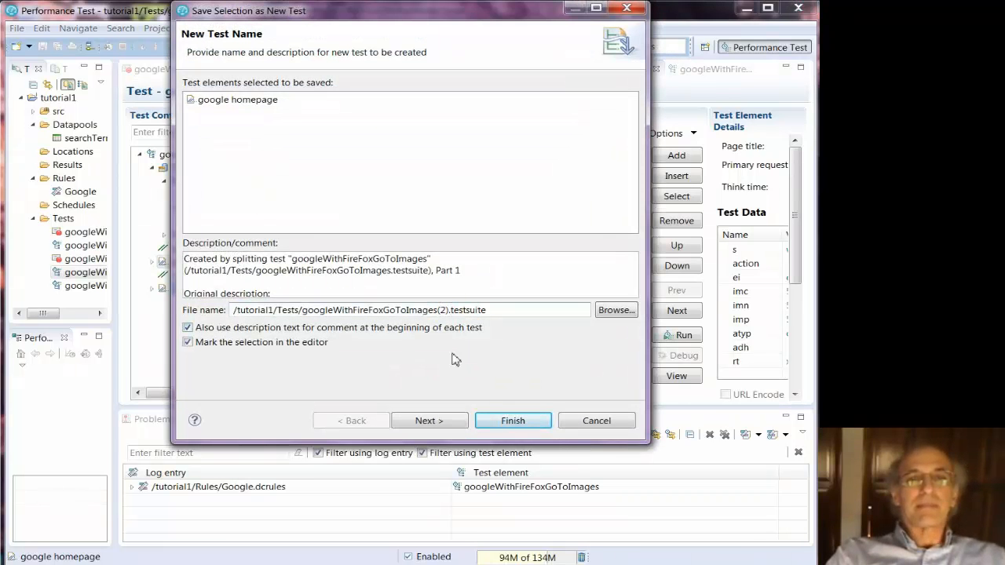
key("BackSpace")
key("BackSpace")
key("BackSpace")
key("BackSpace")
key("BackSpace")
key("BackSpace")
key("BackSpace")
key("BackSpace")
key("BackSpace")
key("BackSpace")
key("BackSpace")
key("BackSpace")
key("BackSpace")
type("HomepageOnly")
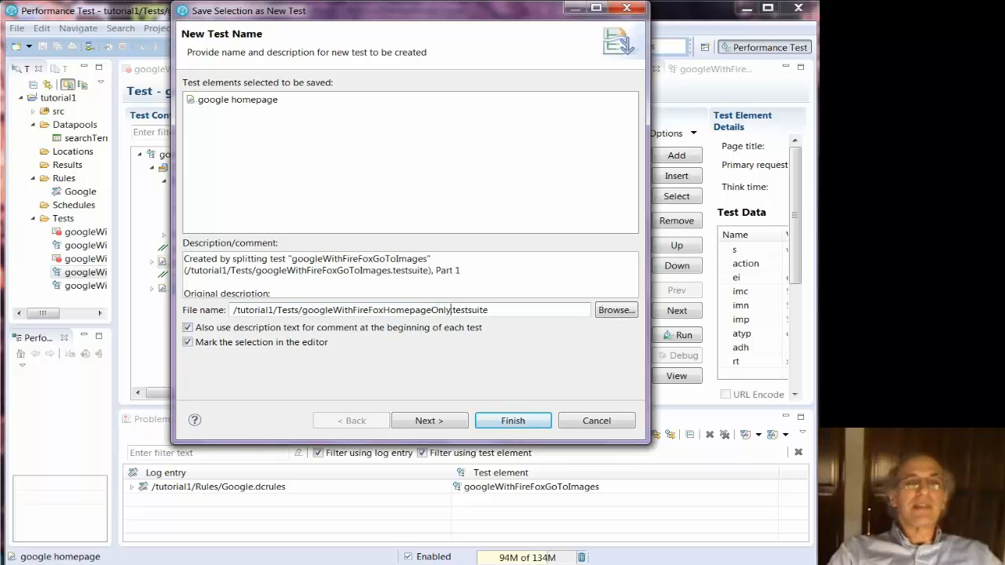
Add "this is only the homepage" as the original description in the new test's comment.
left_click(304, 289)
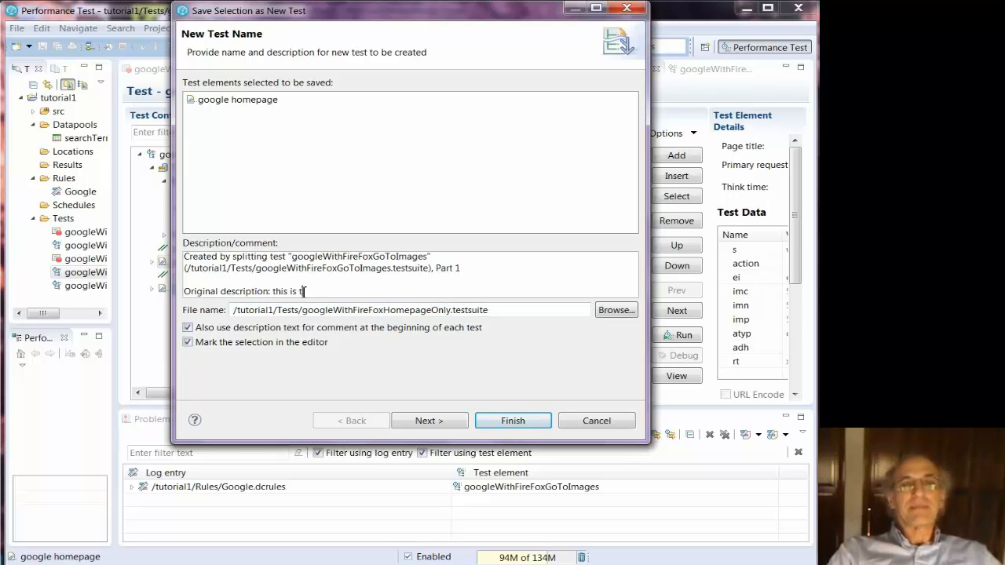
type("a")
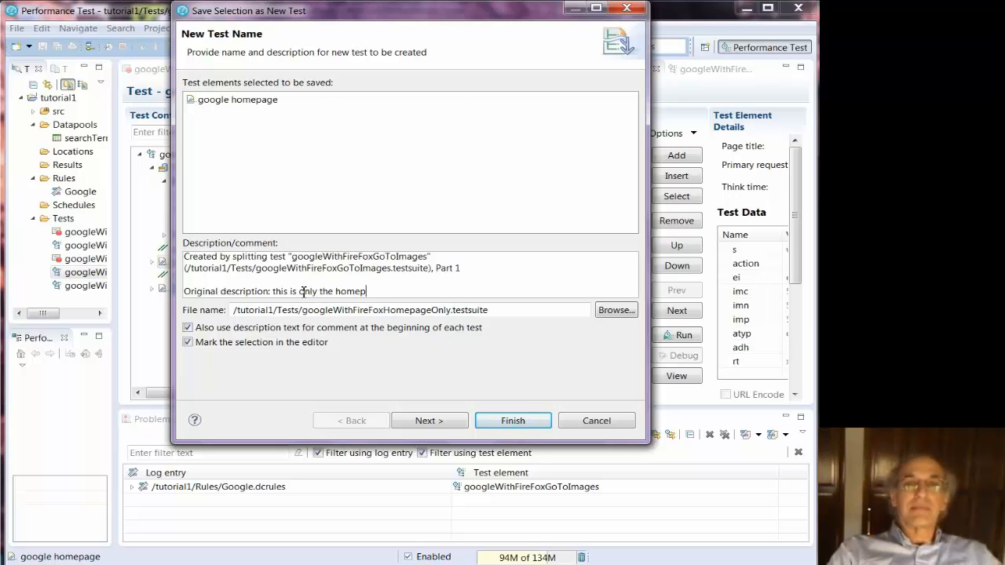
type("ge")
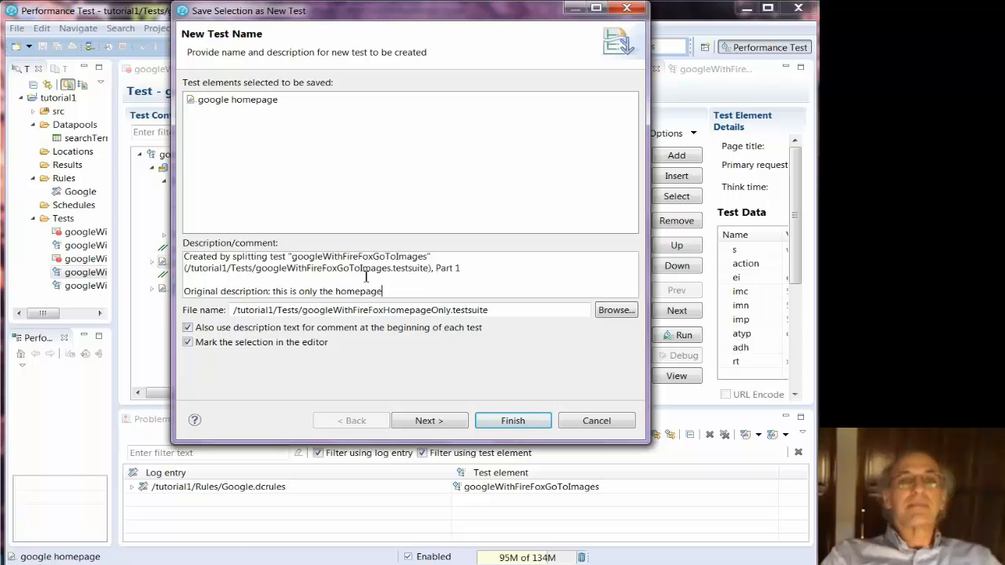
Review the required changes, create the homepage test with all of them and open it in the editor.
left_click(442, 421)
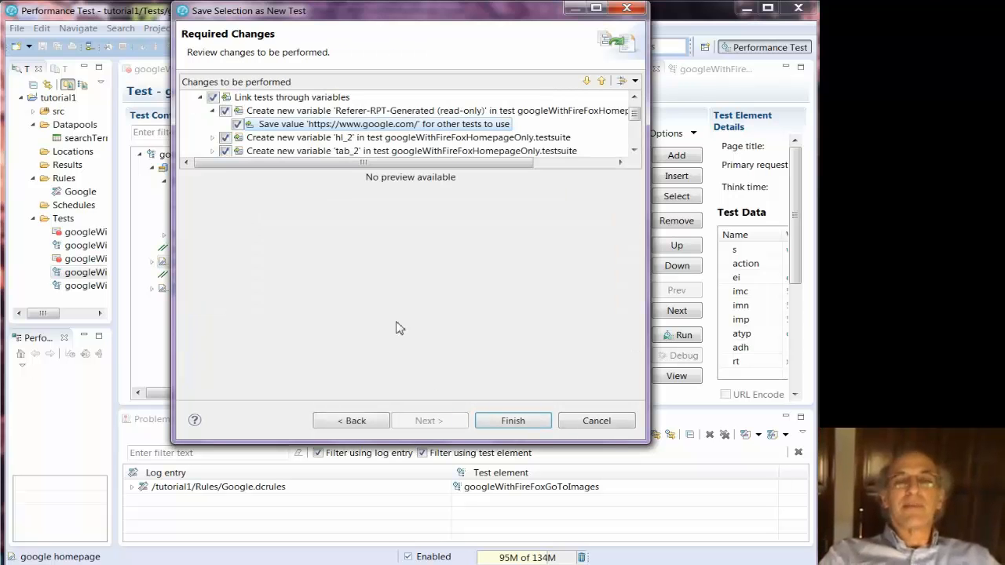
left_click(633, 151)
left_click(633, 151)
left_click(633, 151)
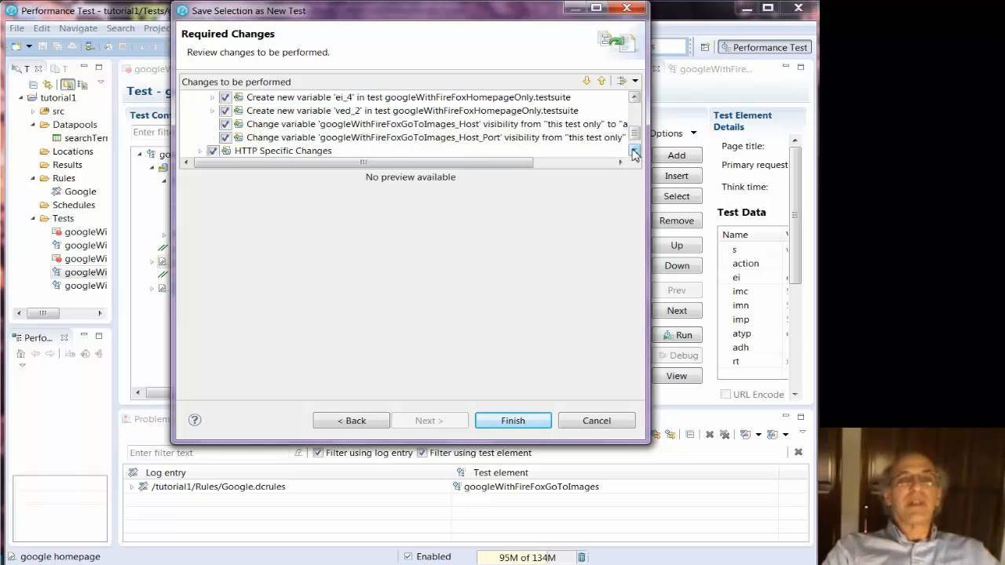
left_click(633, 150)
left_click(512, 420)
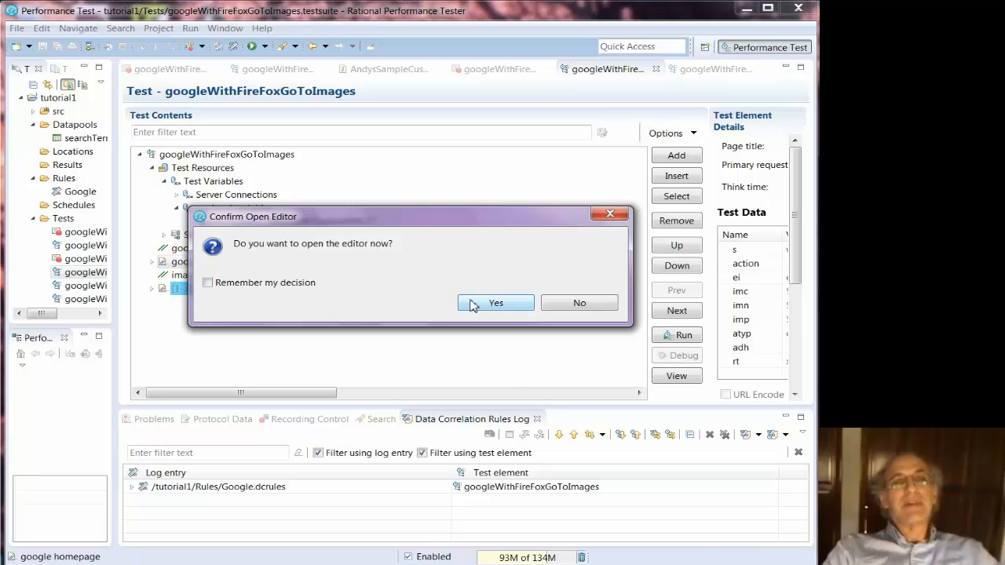
left_click(473, 304)
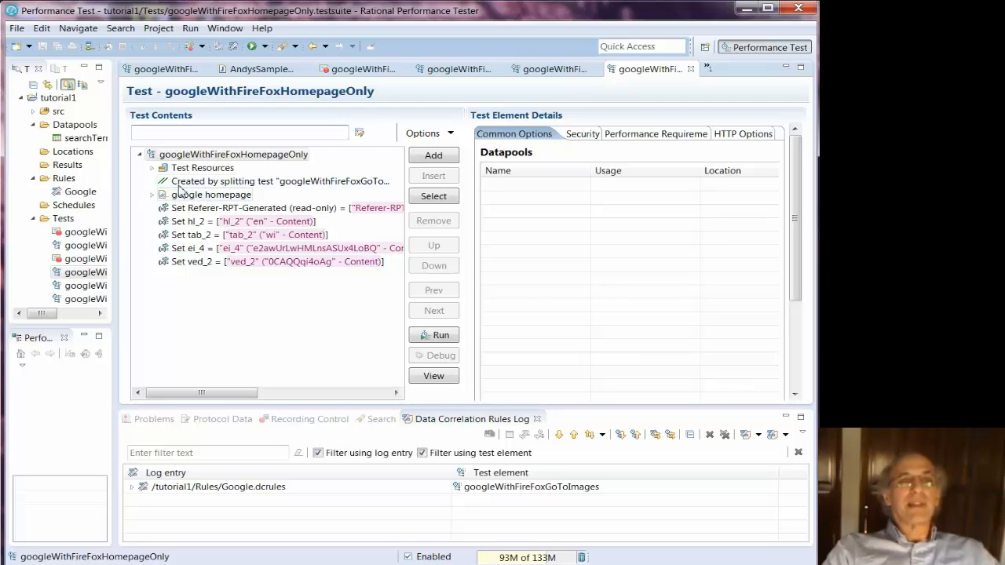
Set the split-created Referer-RPT-Generated (read-only) variable's visibility to "All tests for this user" and save the googleWithFireFoxHomepageOnly test.
left_click(152, 168)
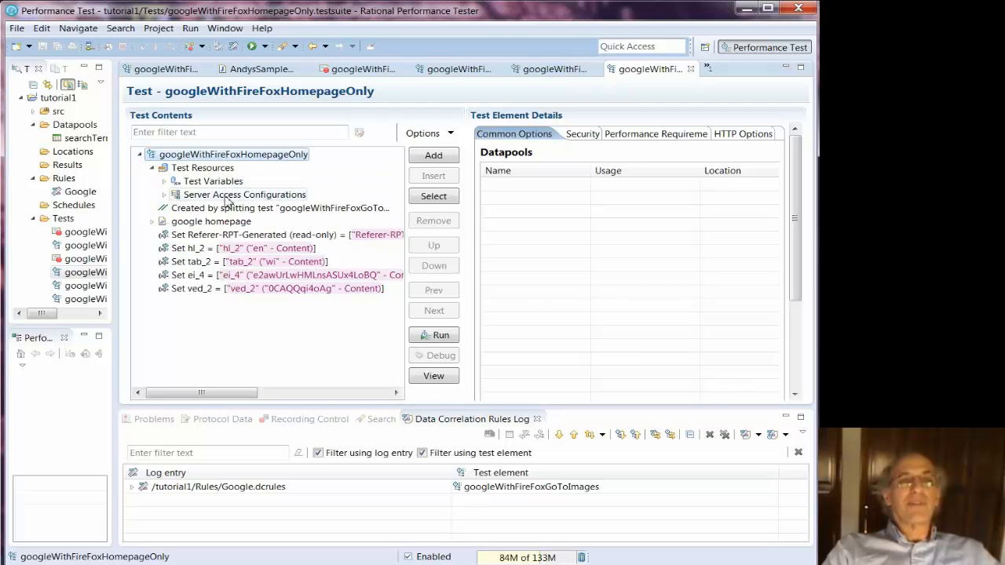
left_click(163, 182)
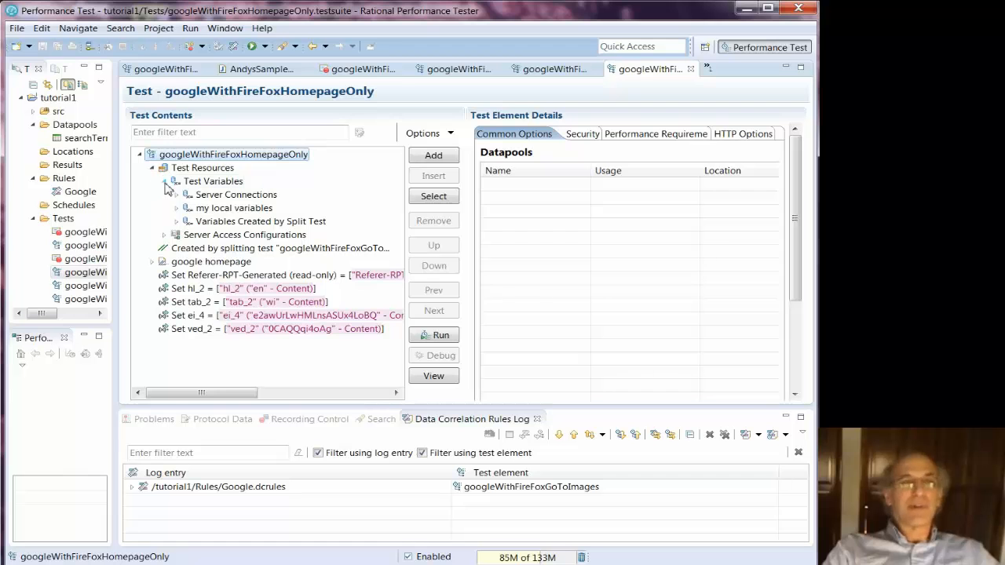
left_click(273, 222)
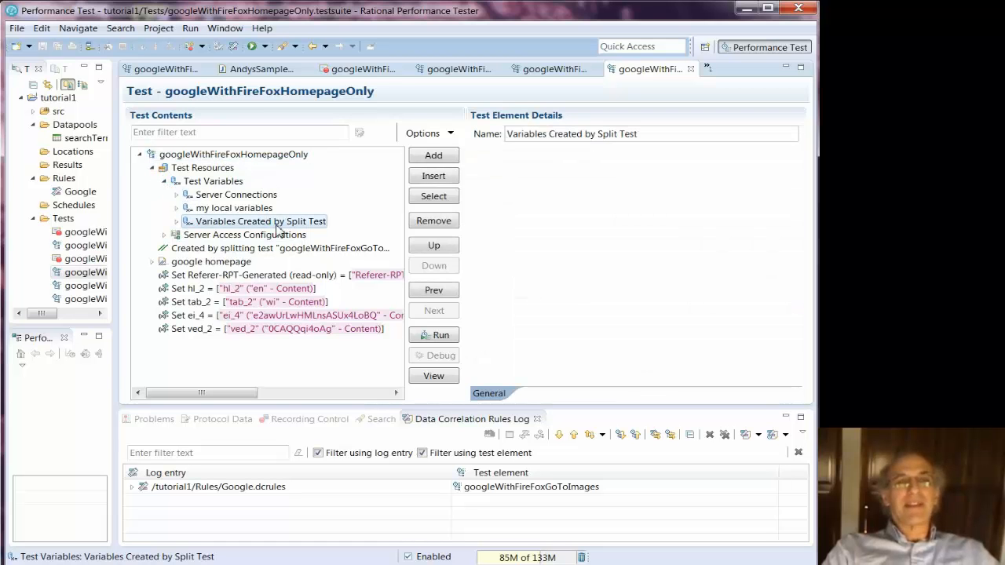
left_click(176, 221)
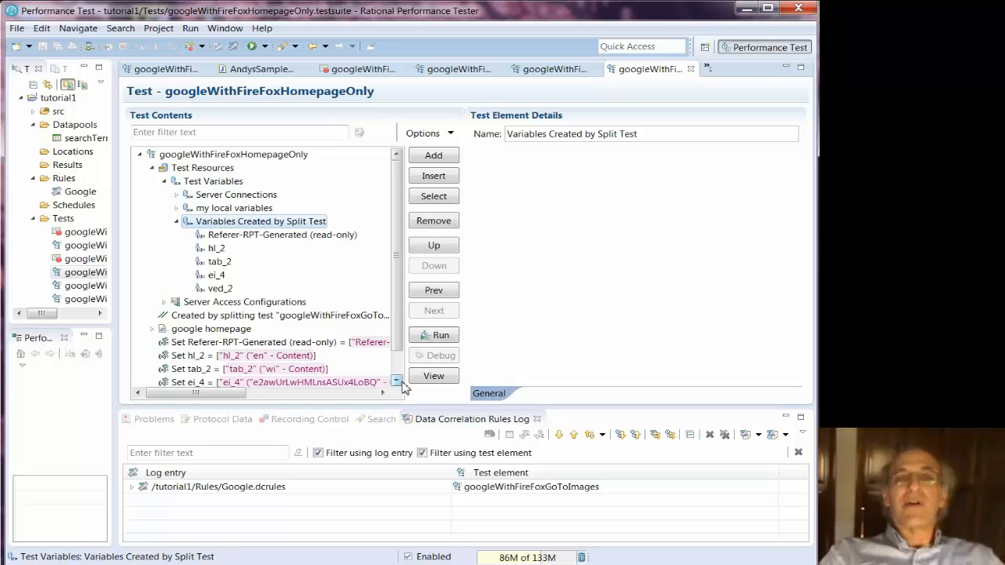
left_click(226, 236)
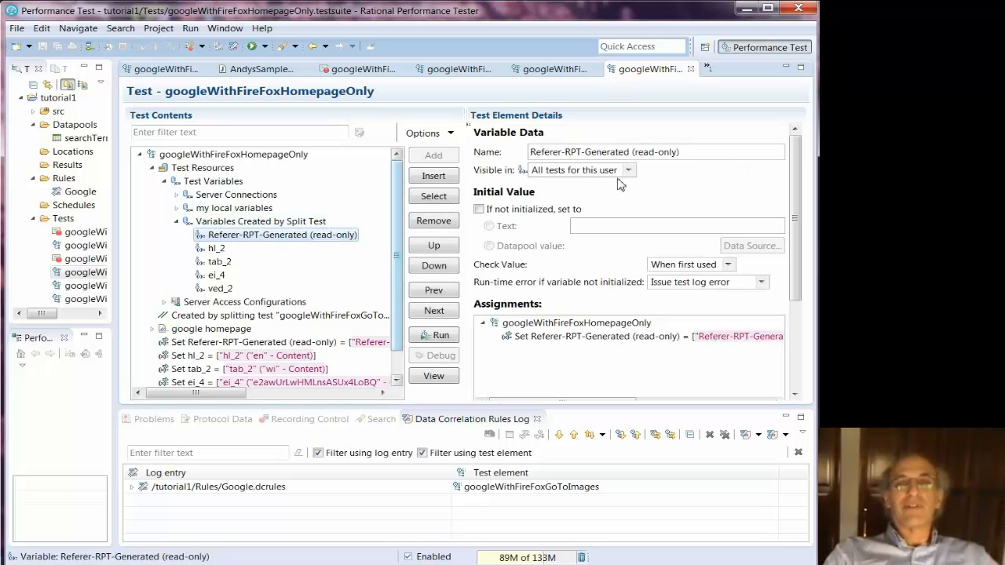
left_click(620, 170)
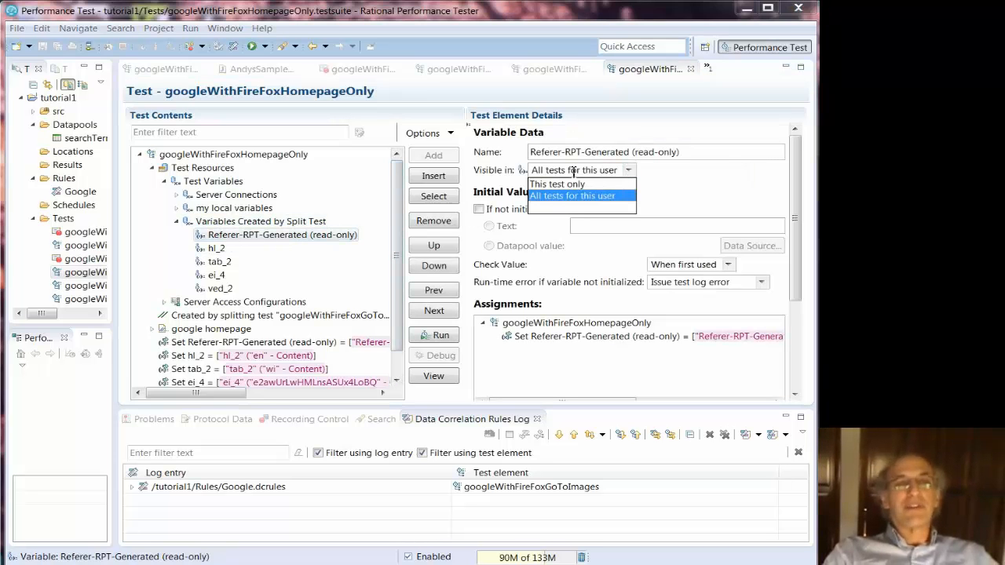
left_click(567, 197)
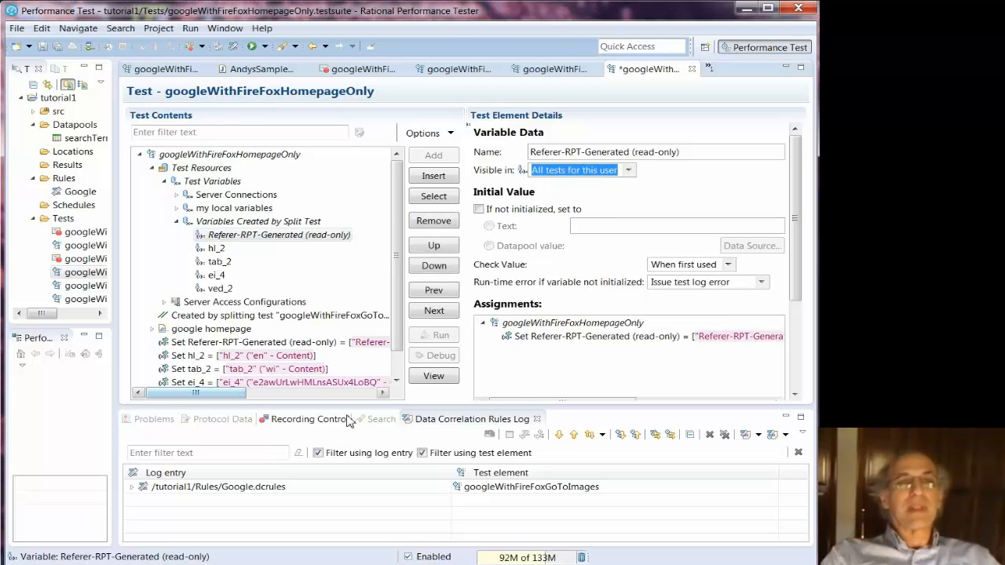
left_click(396, 382)
left_click(397, 382)
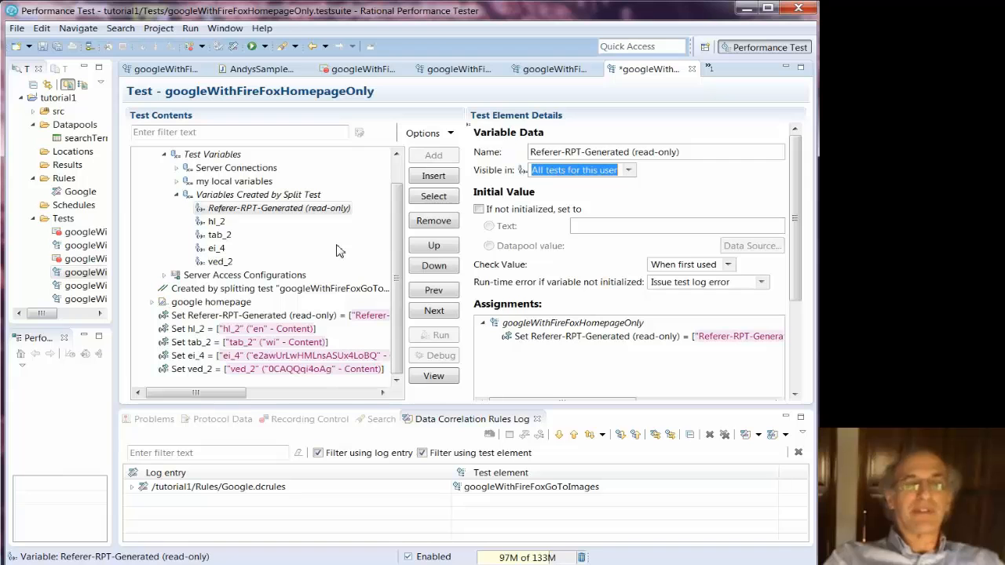
left_click(42, 46)
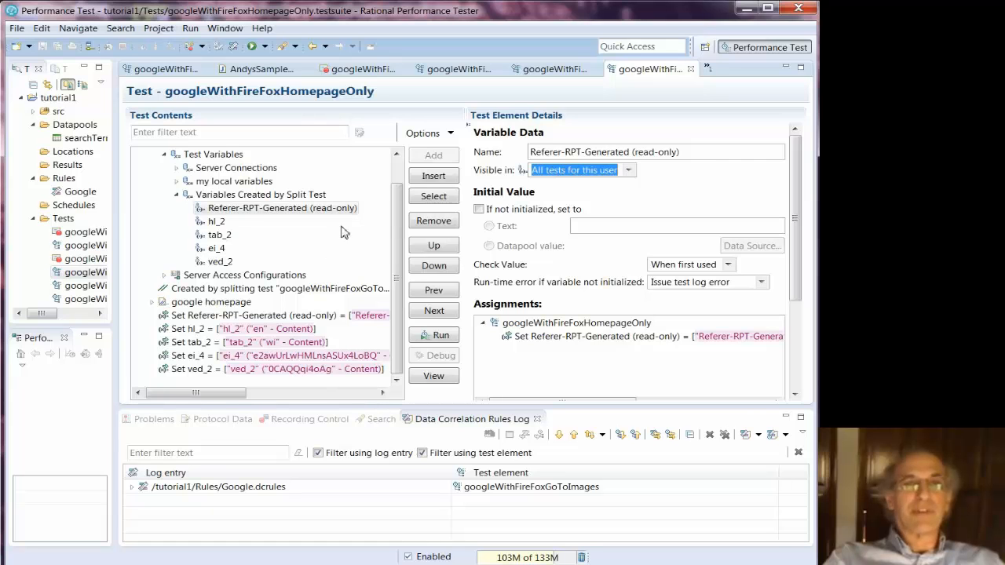
Start a new performance schedule in the /tutorial1/Schedules folder with the file name demoPutting2PagesTogether.
left_click(396, 155)
left_click_drag(121, 177, 195, 180)
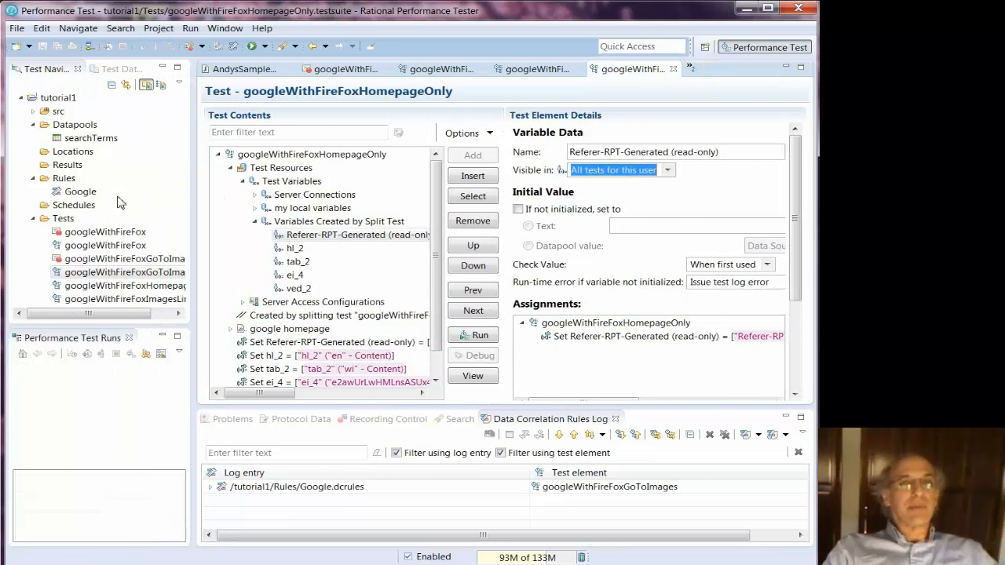
left_click(79, 208)
right_click(78, 208)
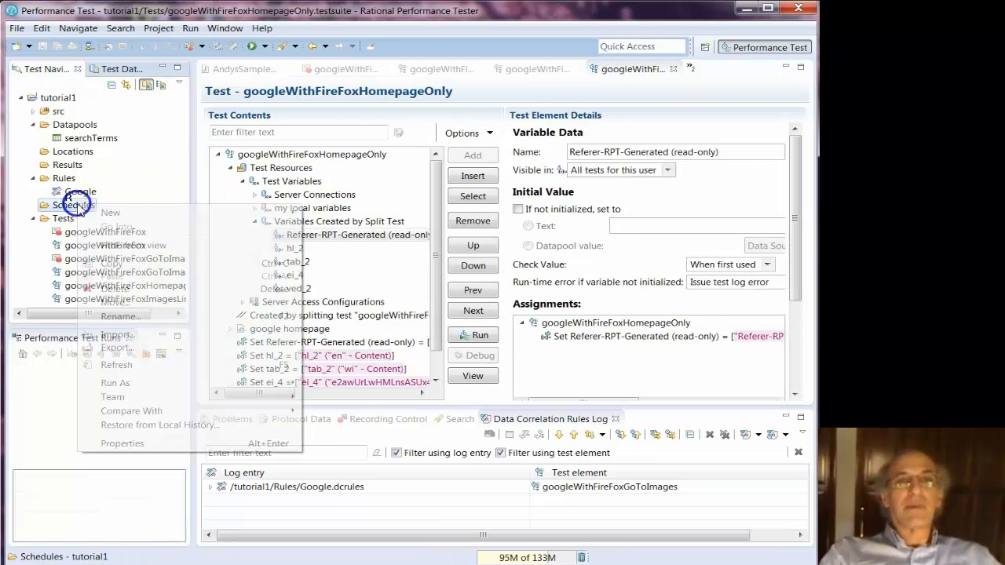
mouse_move(117, 214)
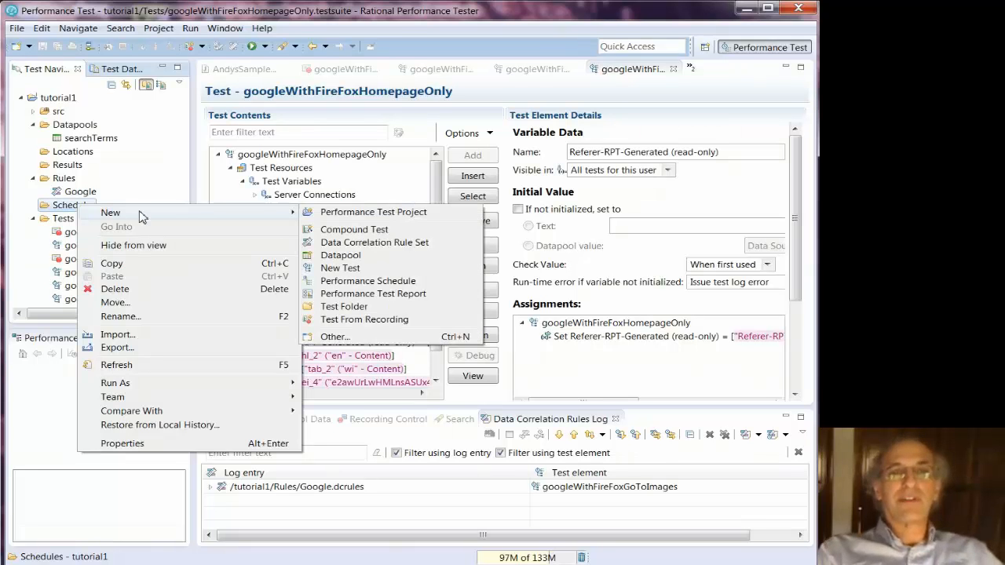
left_click(384, 284)
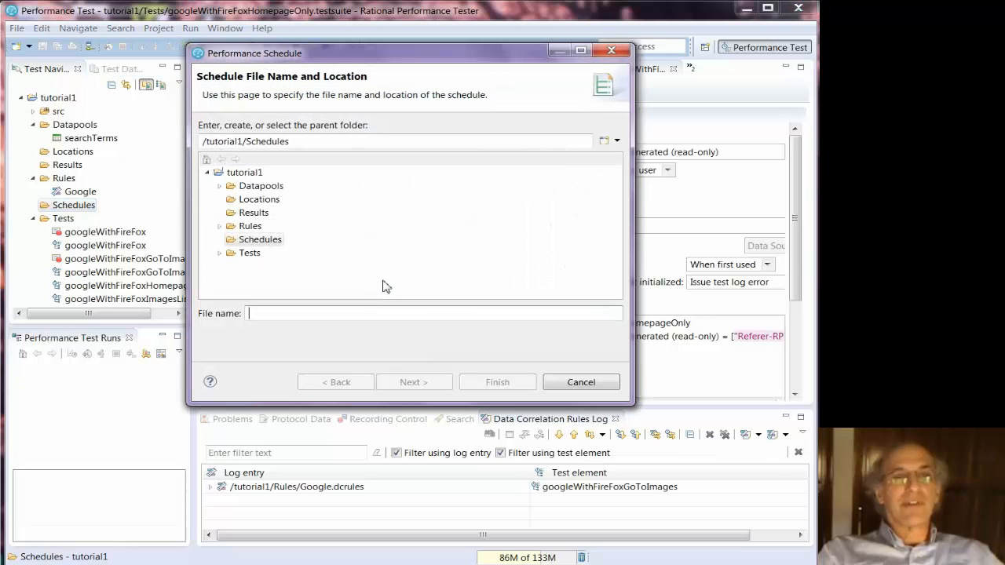
left_click(264, 313)
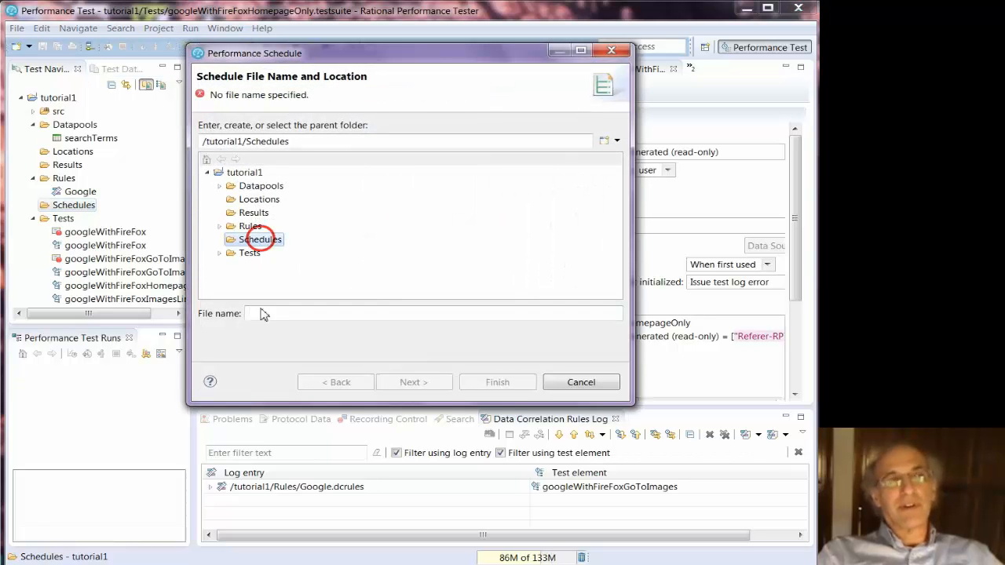
type("dome")
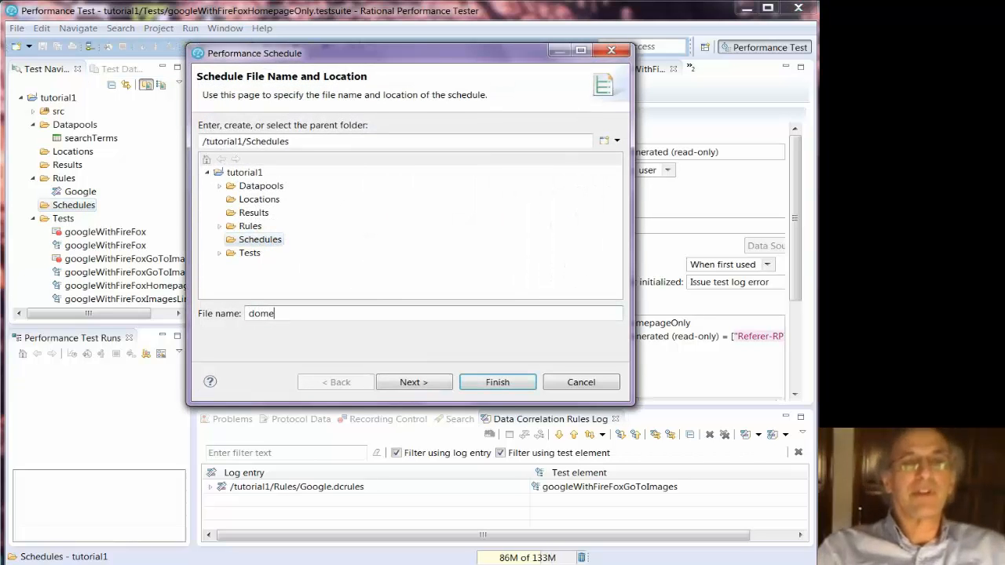
type("o")
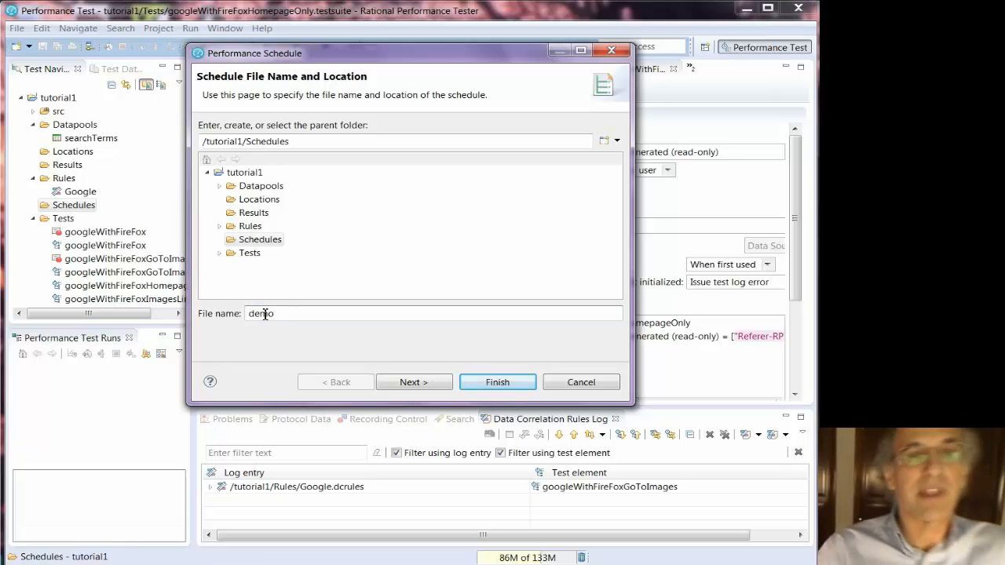
type("Putting2")
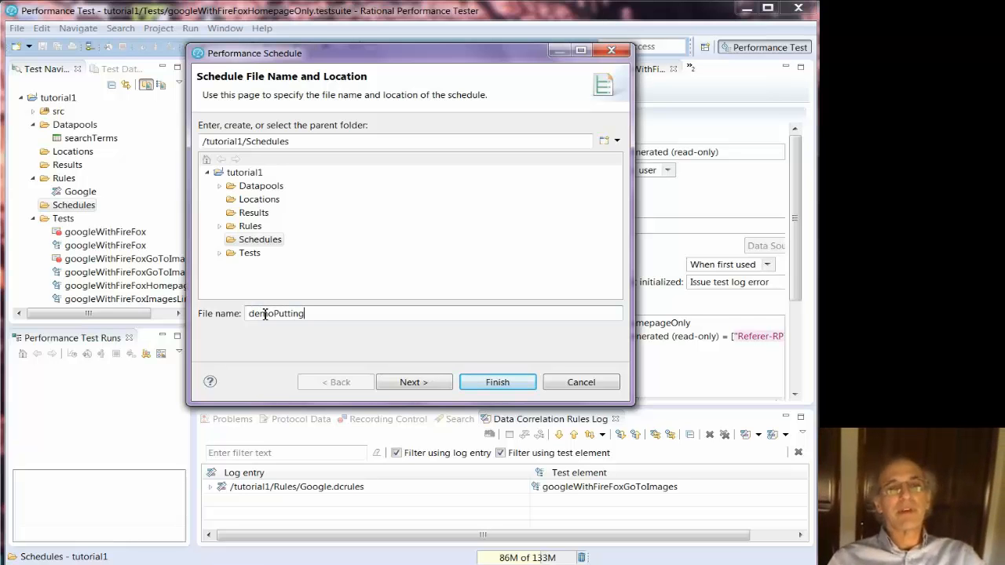
type("Together")
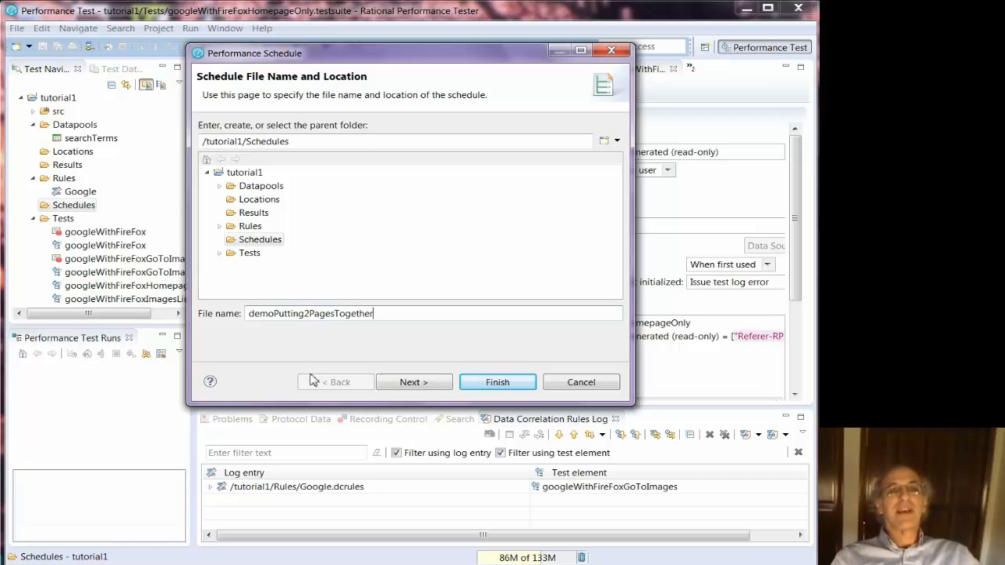
Add infinite loops to each user group in the schedule options and finish creating the schedule.
left_click(425, 383)
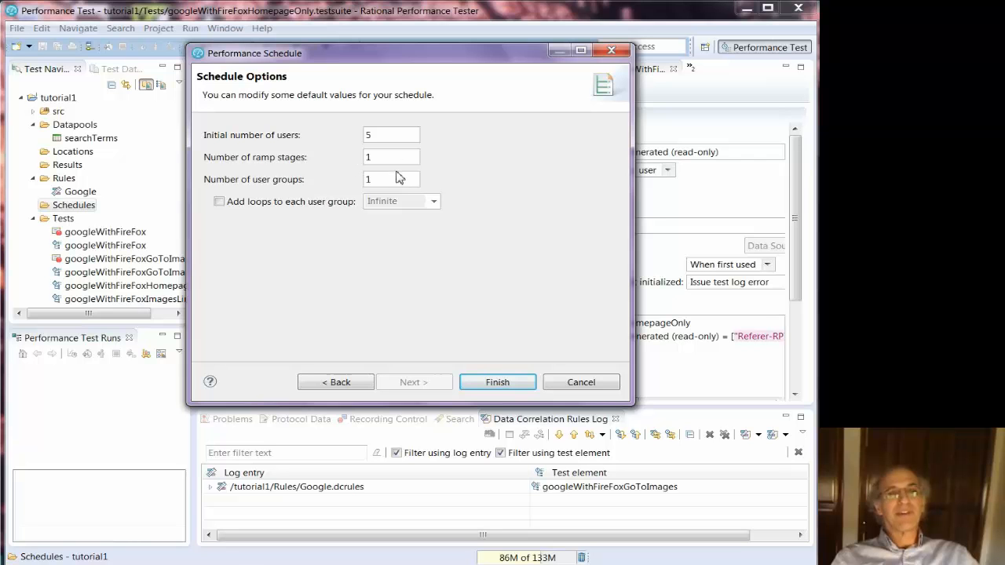
left_click(219, 202)
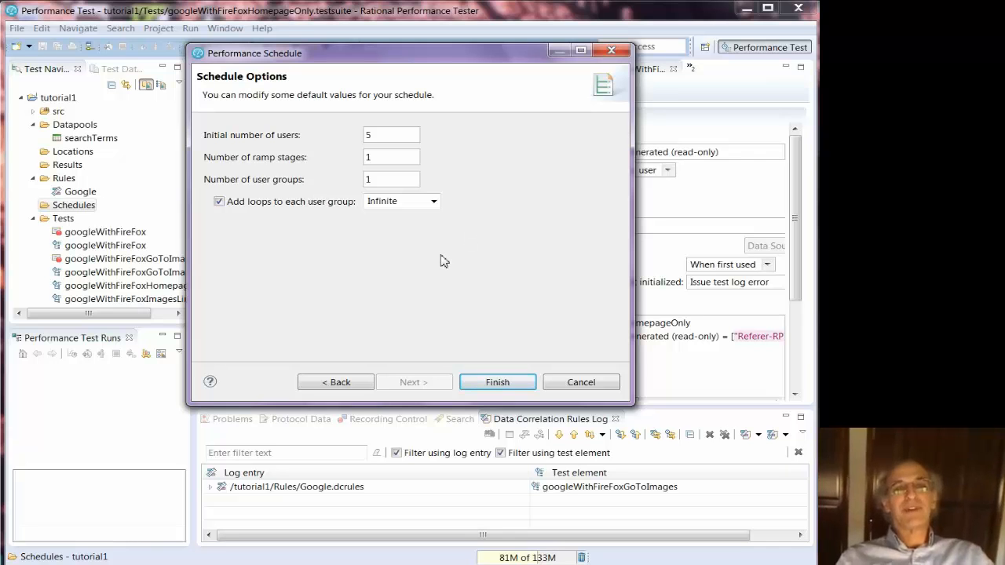
left_click(480, 383)
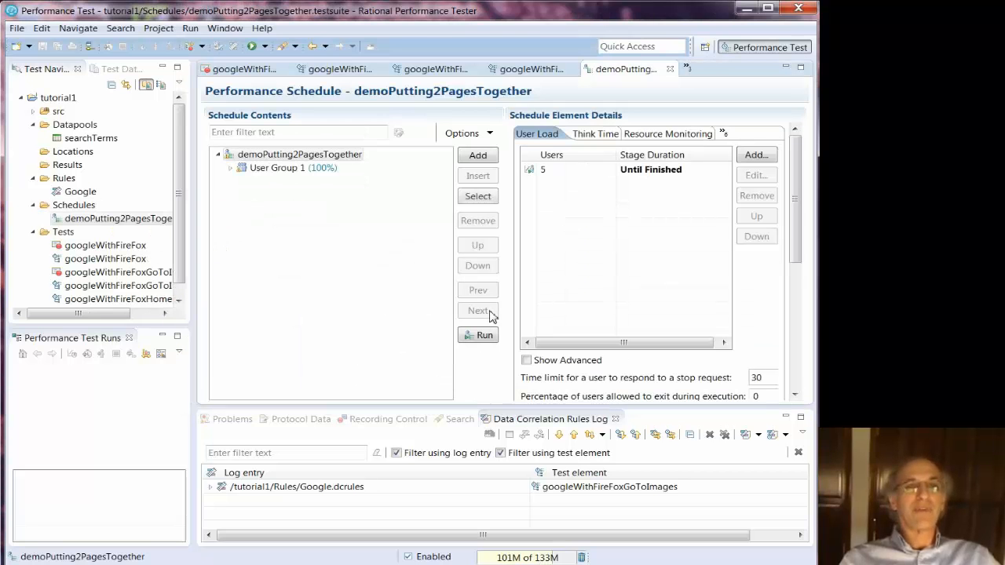
Add the googleWithFireFoxHomepageOnly and googleWithFireFoxImagesLink tests inside User Group 1's infinite loop and save the schedule.
left_click(230, 168)
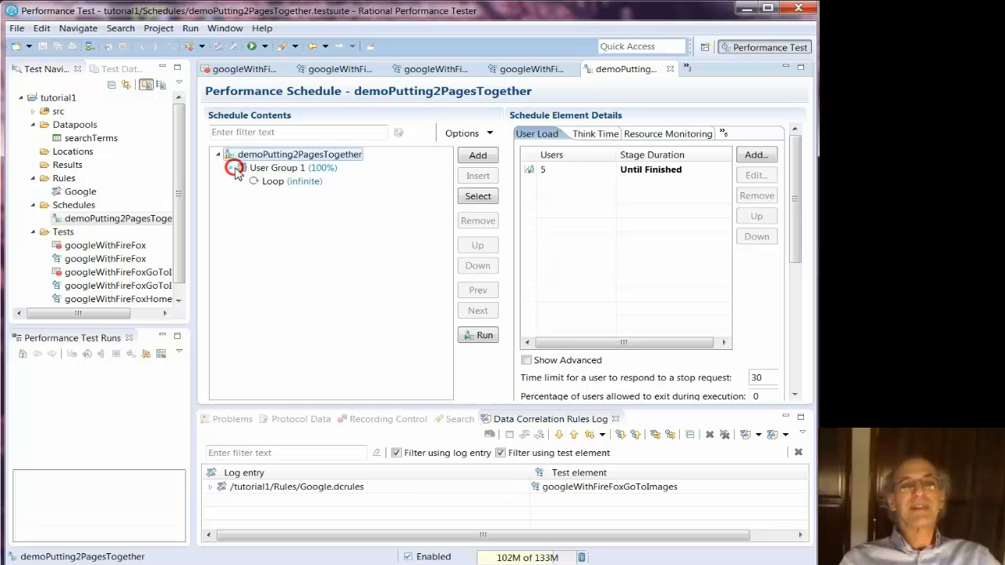
left_click(283, 184)
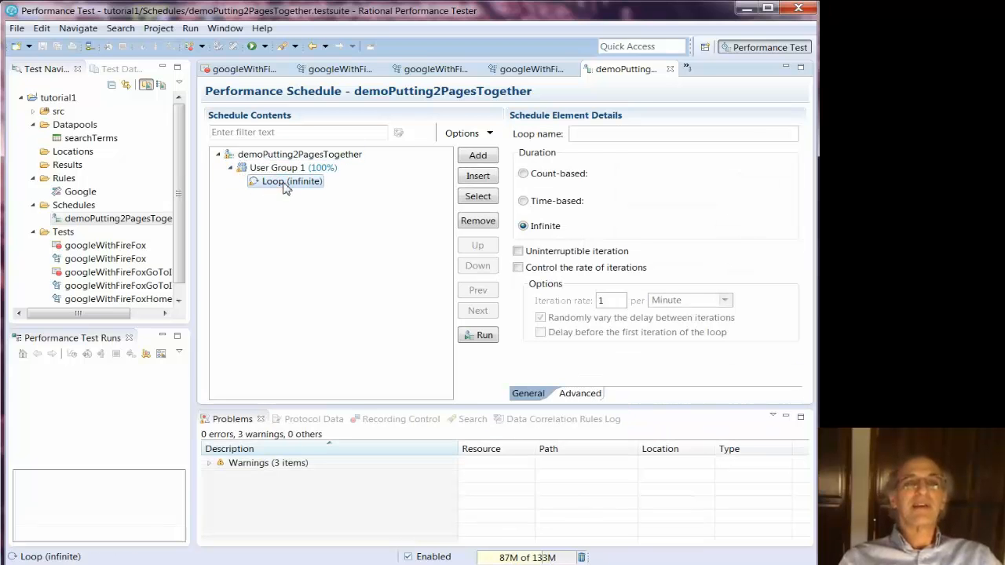
left_click(469, 177)
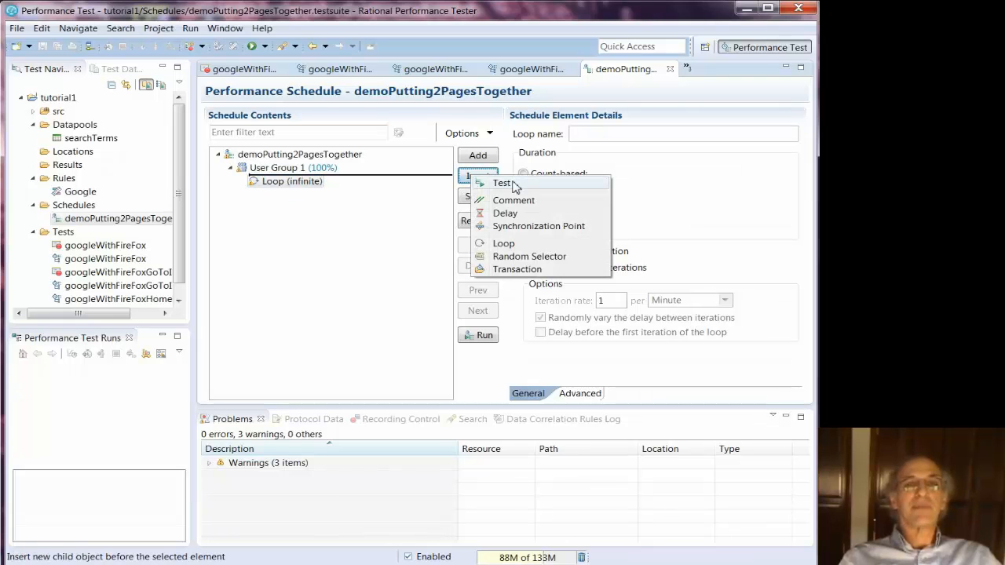
left_click(301, 182)
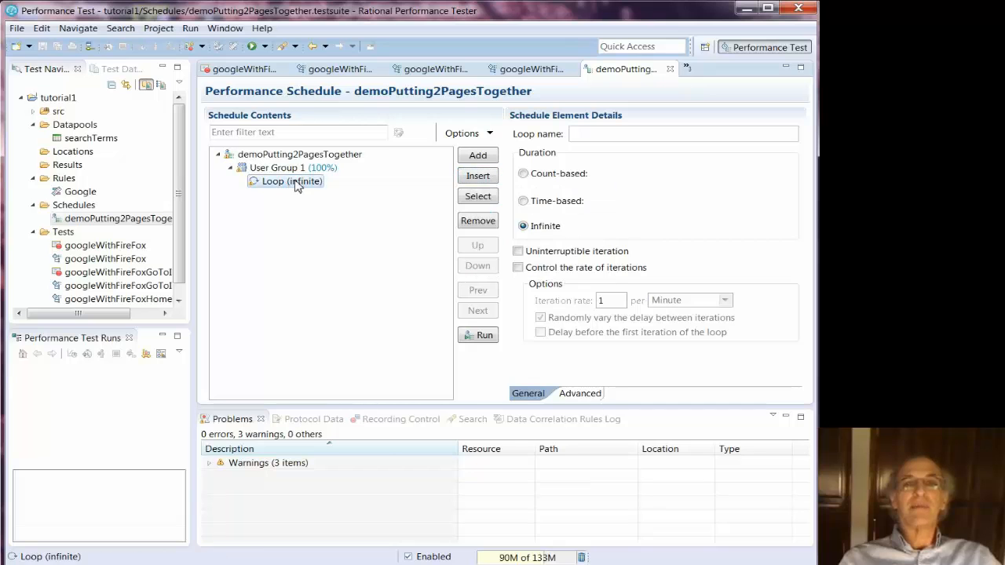
left_click(477, 159)
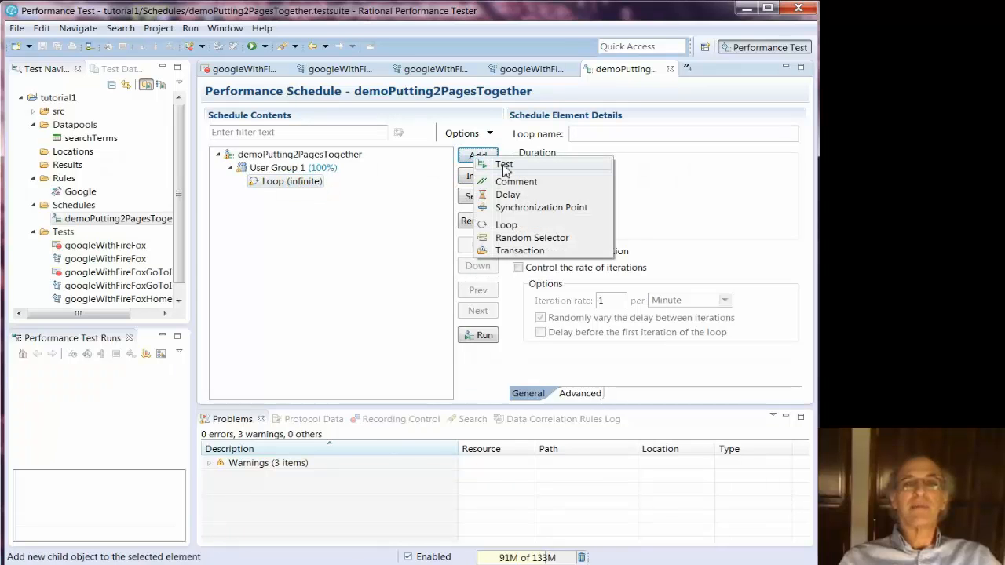
left_click(503, 164)
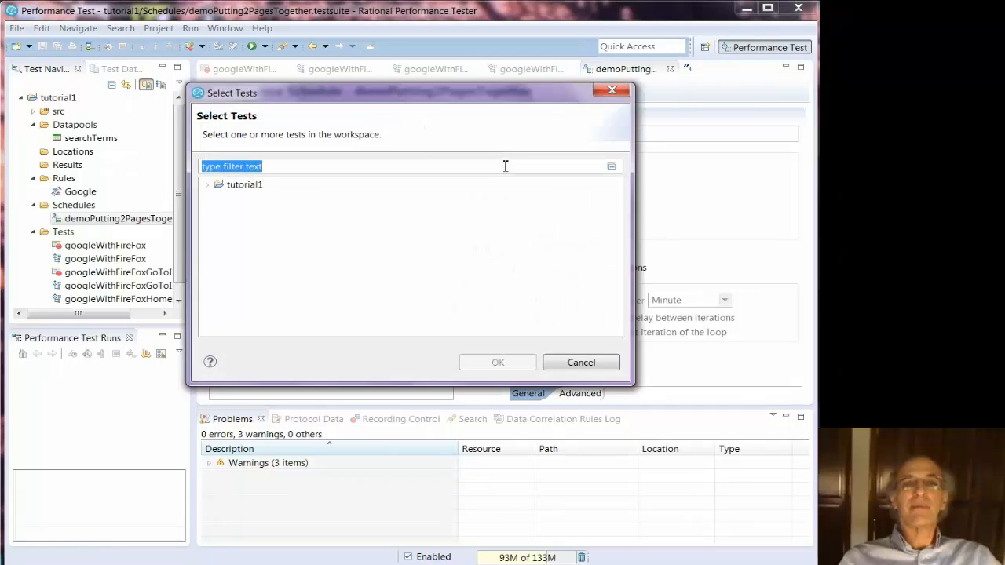
left_click(208, 186)
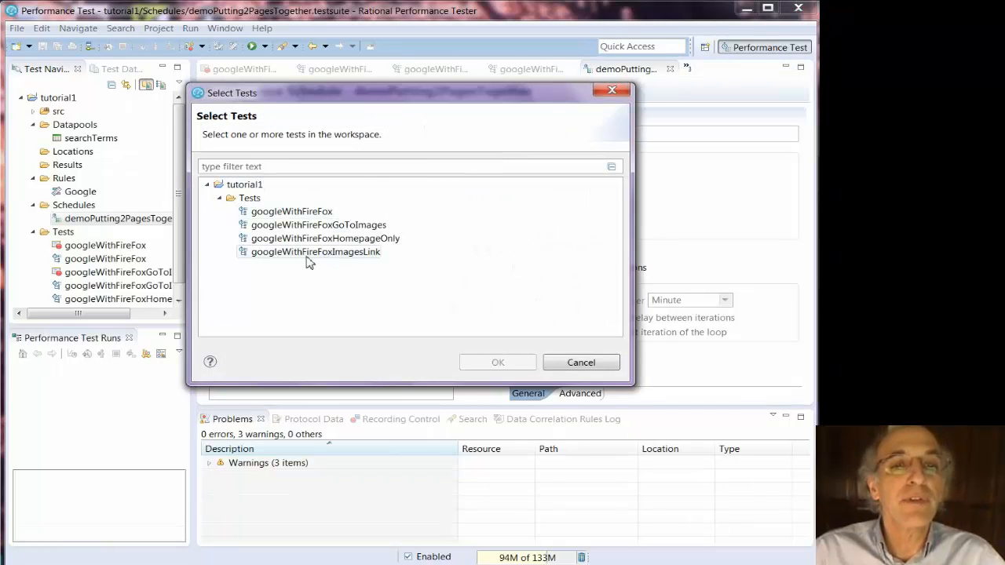
left_click(385, 226)
left_click(387, 238)
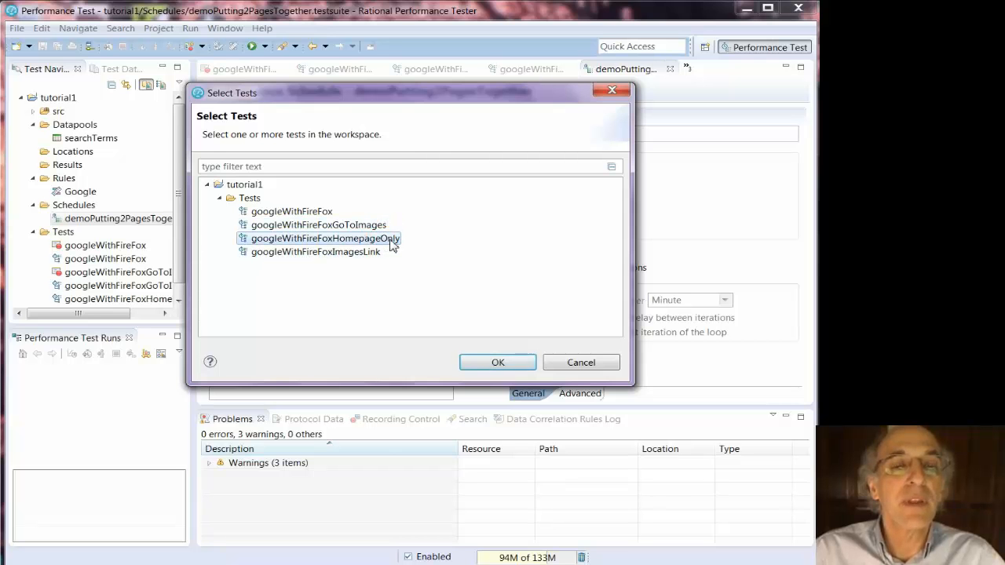
left_click(352, 252, "ctrl")
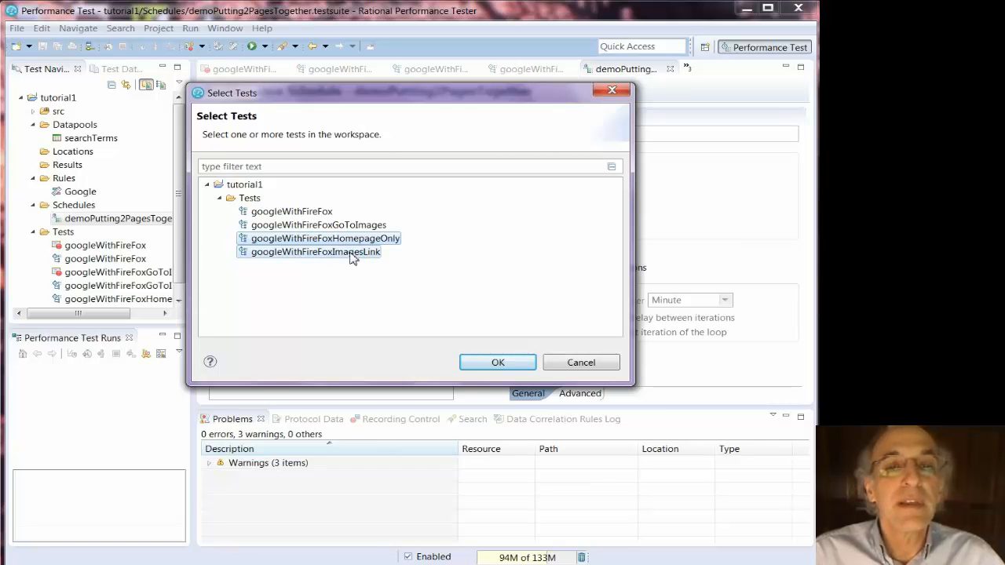
left_click(489, 363)
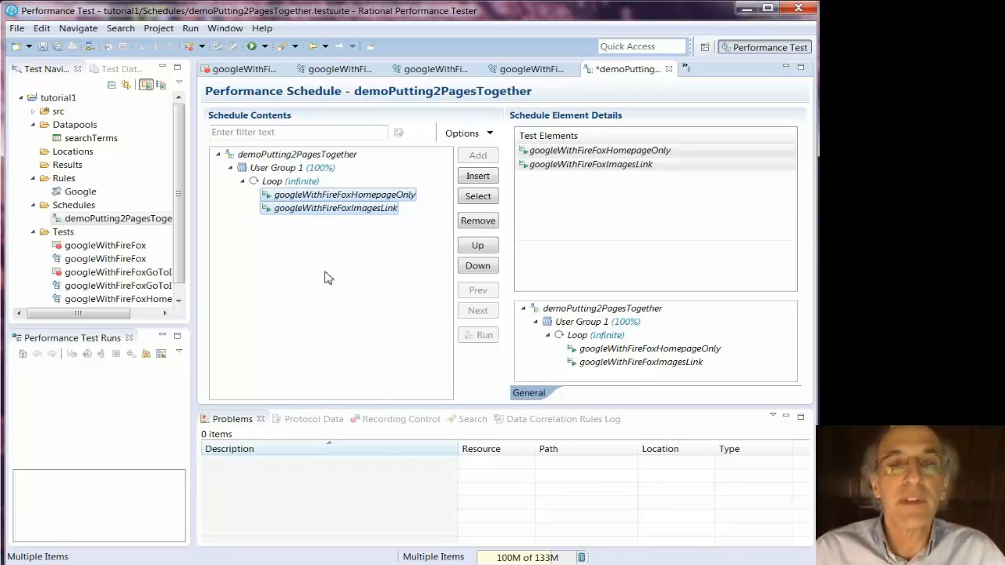
left_click(42, 47)
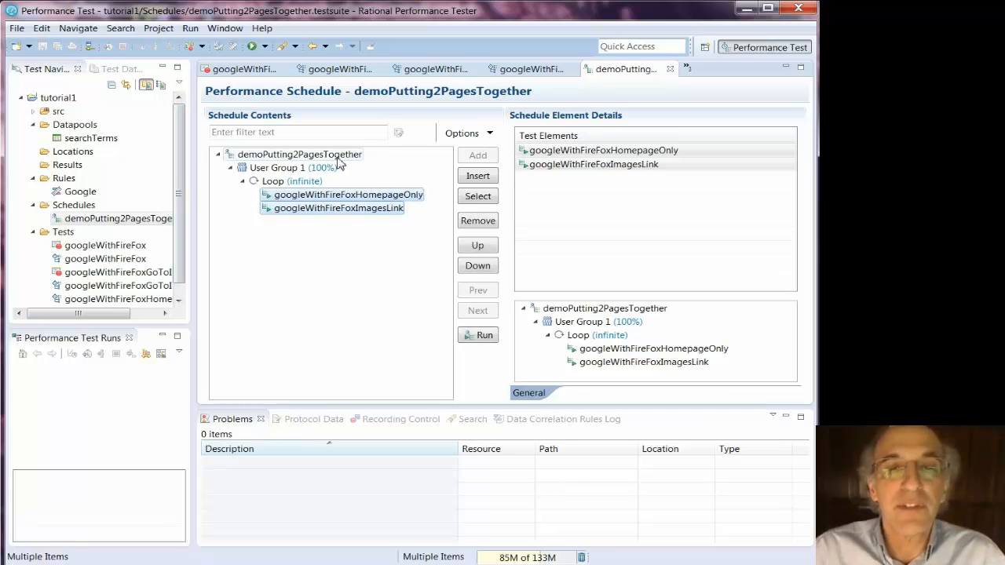